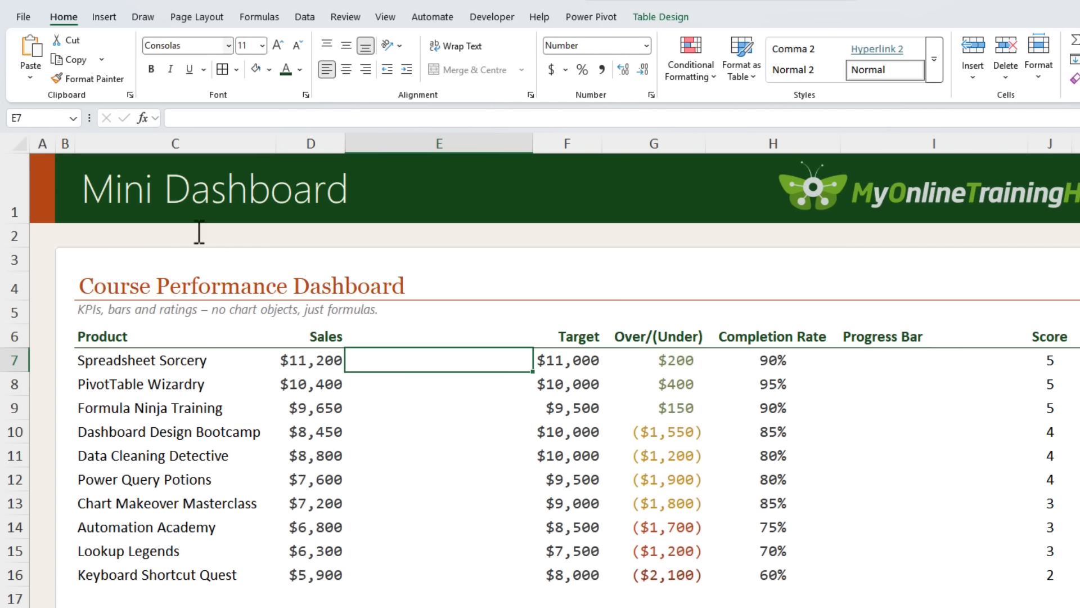
# Insert the Full Block symbol into cell E7 using the Symbol dialog
pyautogui.click(111, 16)
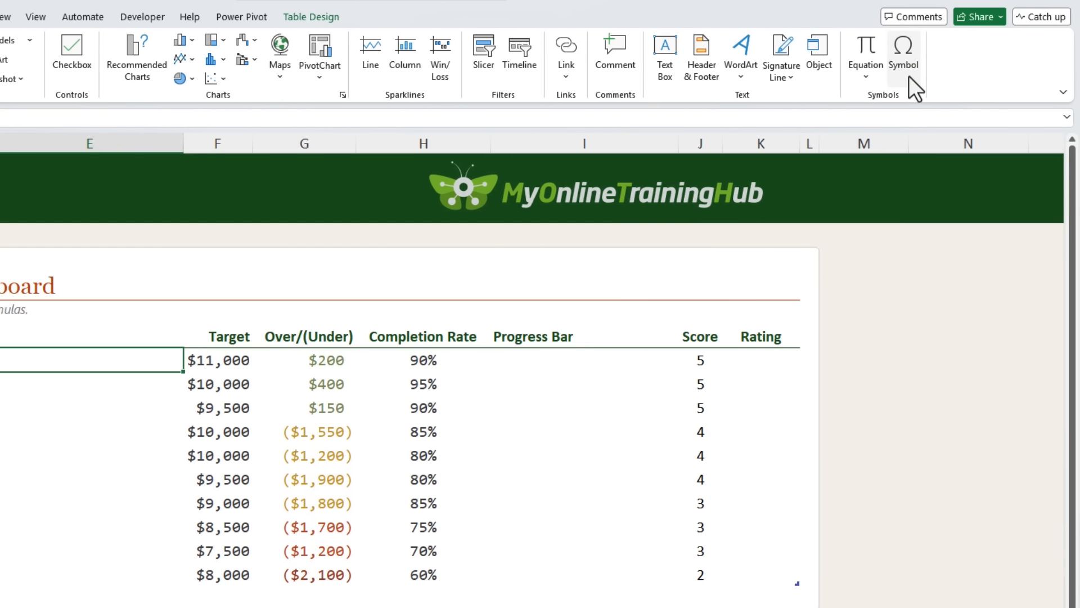
pyautogui.click(909, 76)
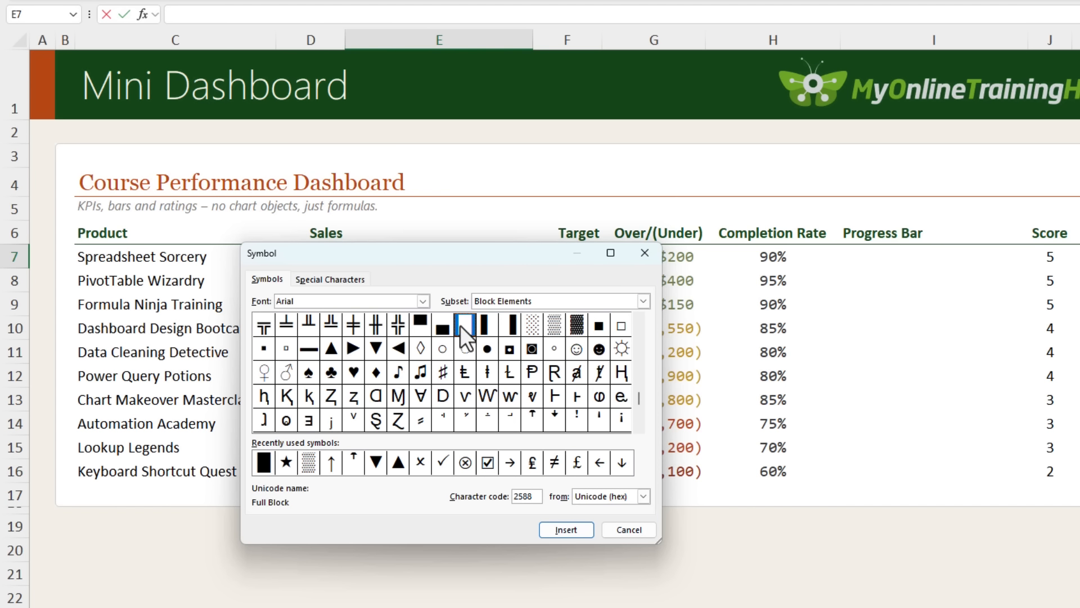
pyautogui.click(566, 529)
pyautogui.click(628, 530)
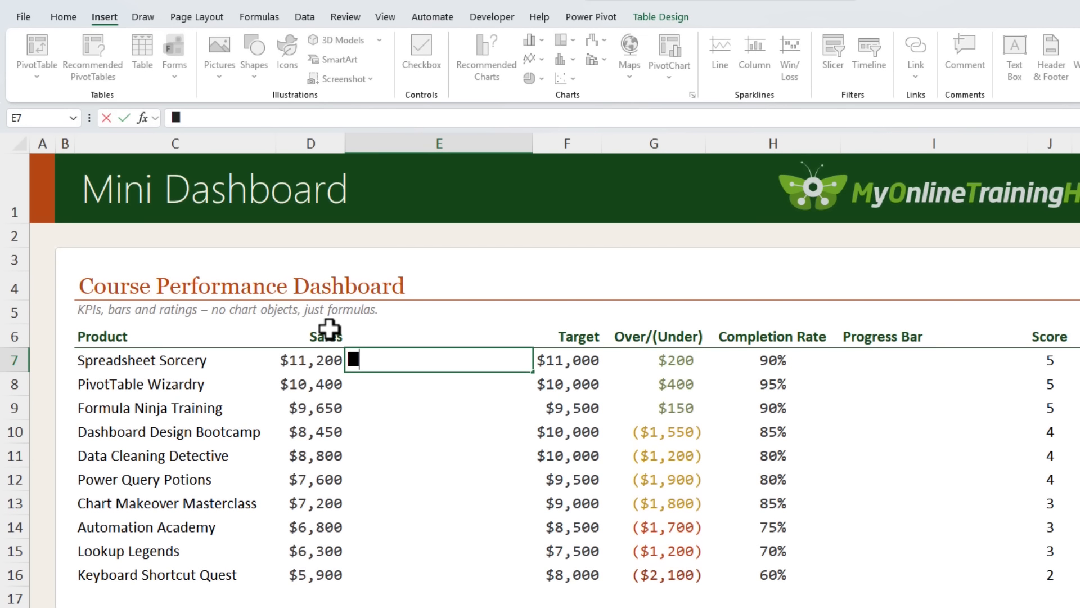
# Copy the inserted block character and cancel the cell entry
pyautogui.hotkey('shift', 'Left')
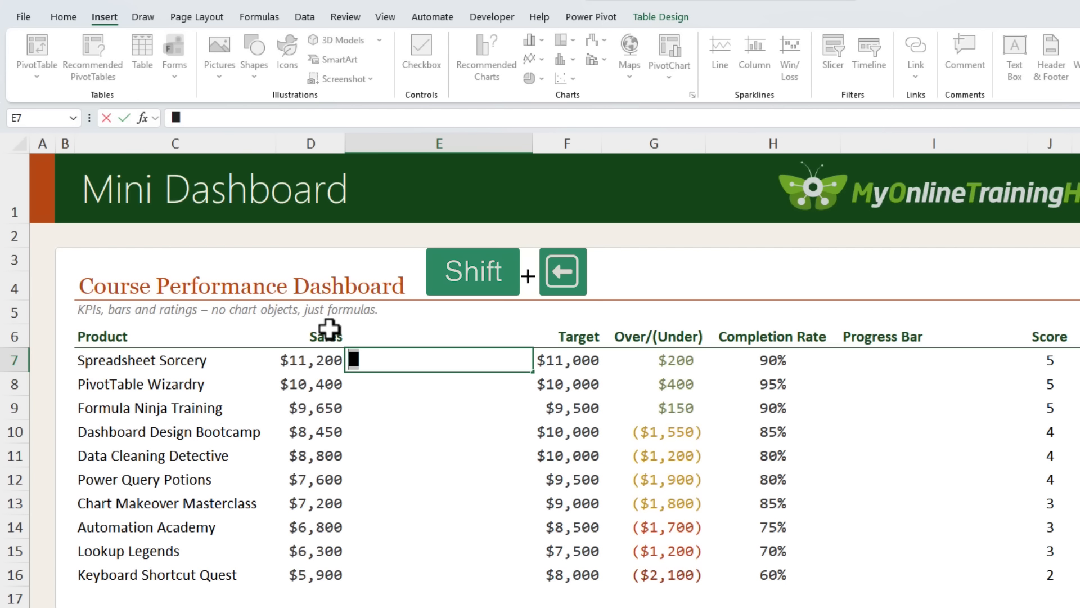
pyautogui.hotkey('ctrl', 'c')
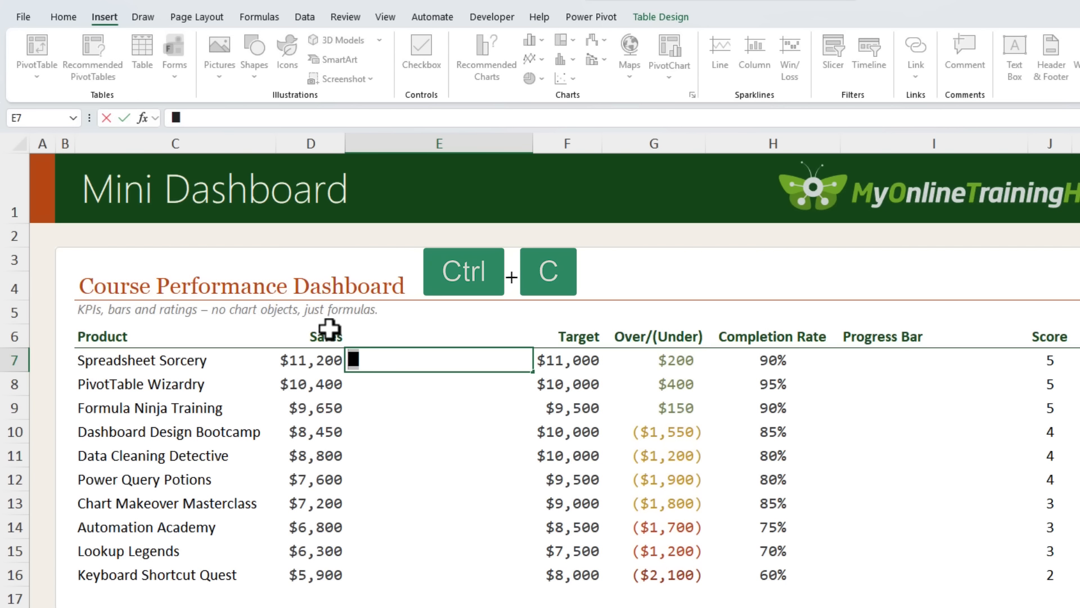
pyautogui.press('Escape')
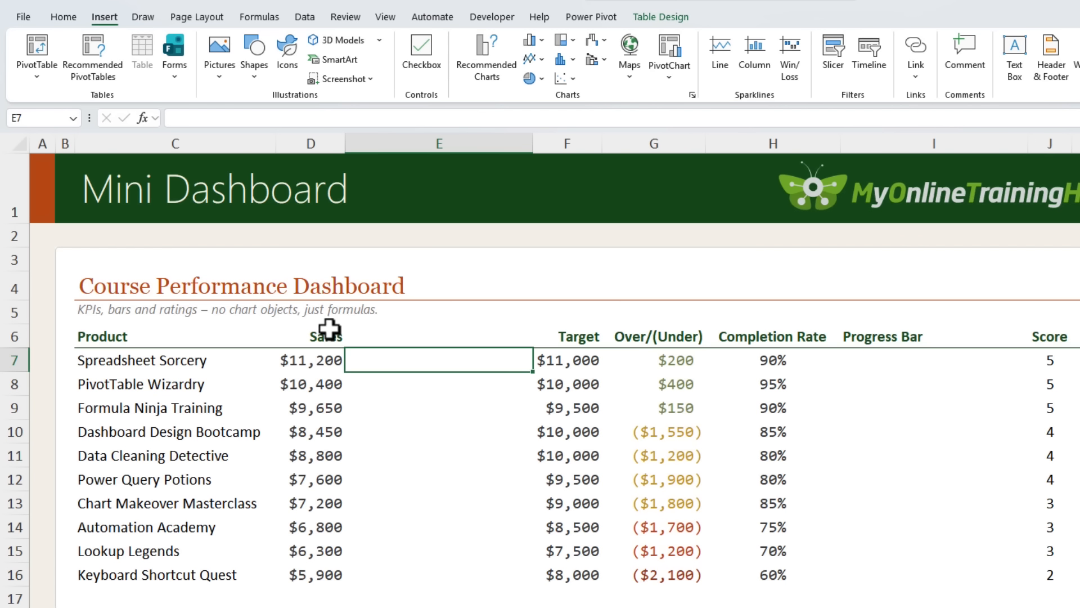
# Start a REPT formula in E7 using the pasted block character as the text to repeat
pyautogui.write('=rept')
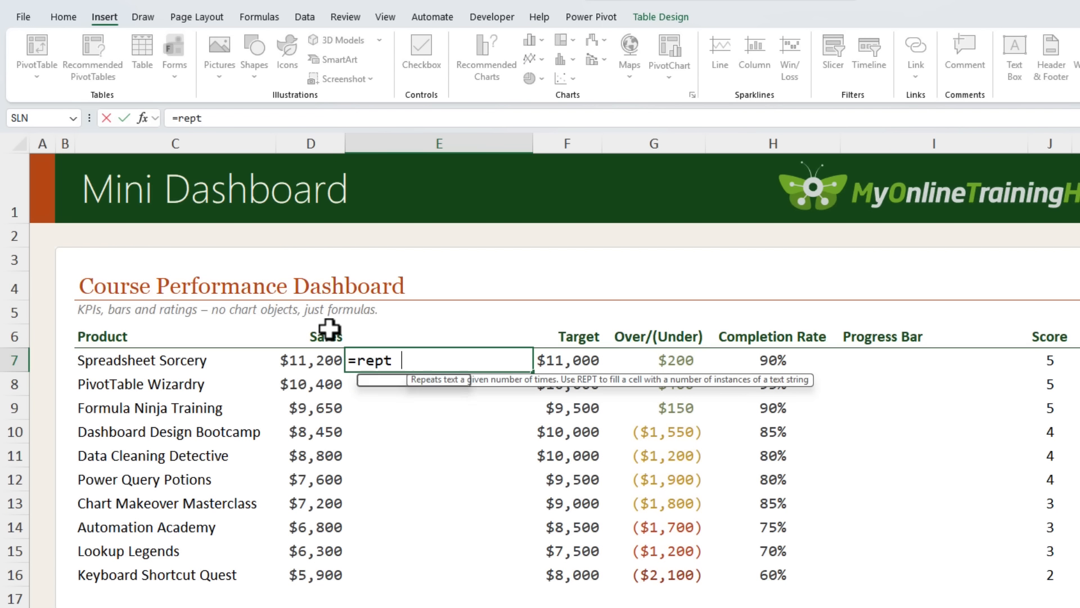
pyautogui.press('Tab')
pyautogui.write('"')
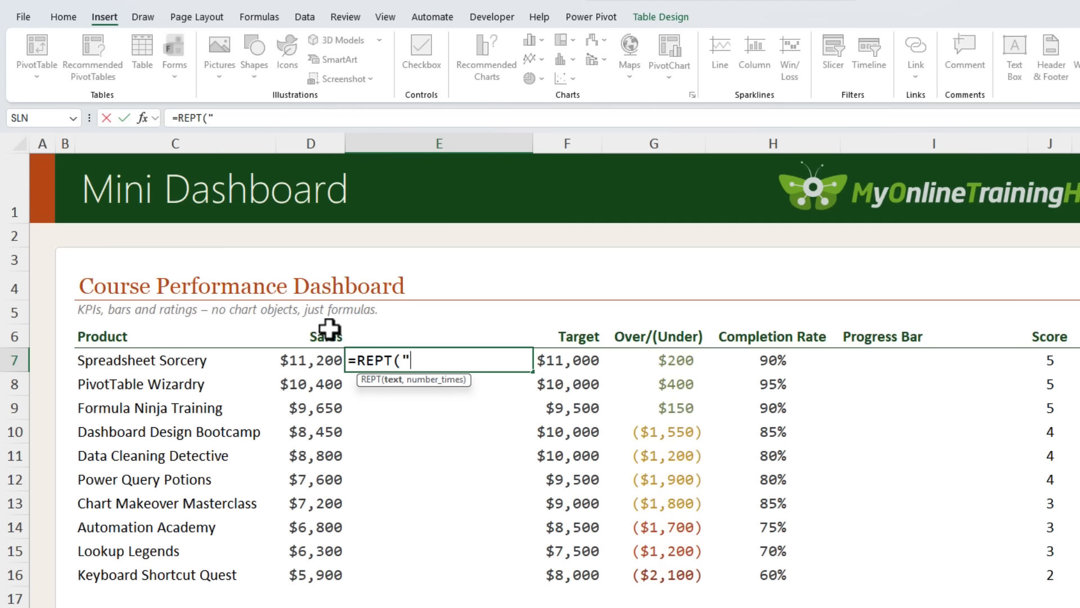
pyautogui.hotkey('ctrl', 'v')
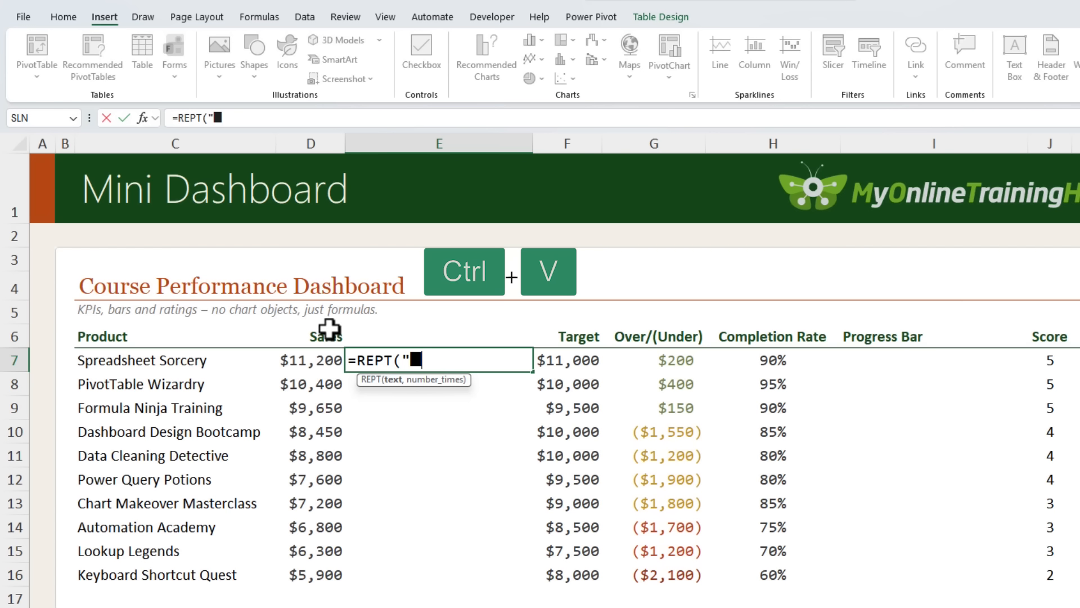
pyautogui.write('"')
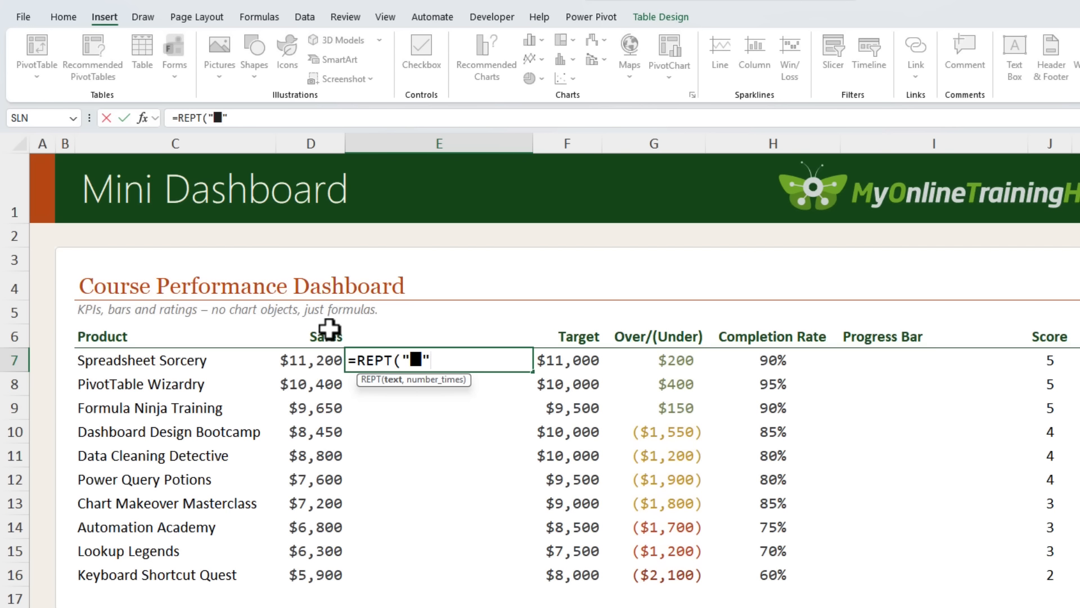
pyautogui.write(',')
pyautogui.press('Left')
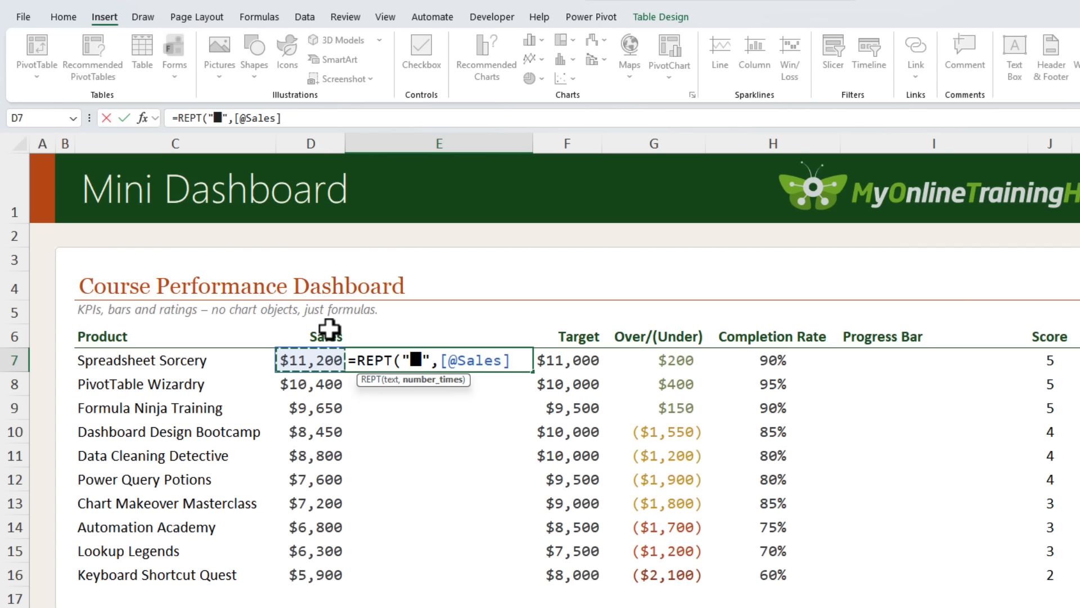
pyautogui.write('/max')
pyautogui.press('Tab')
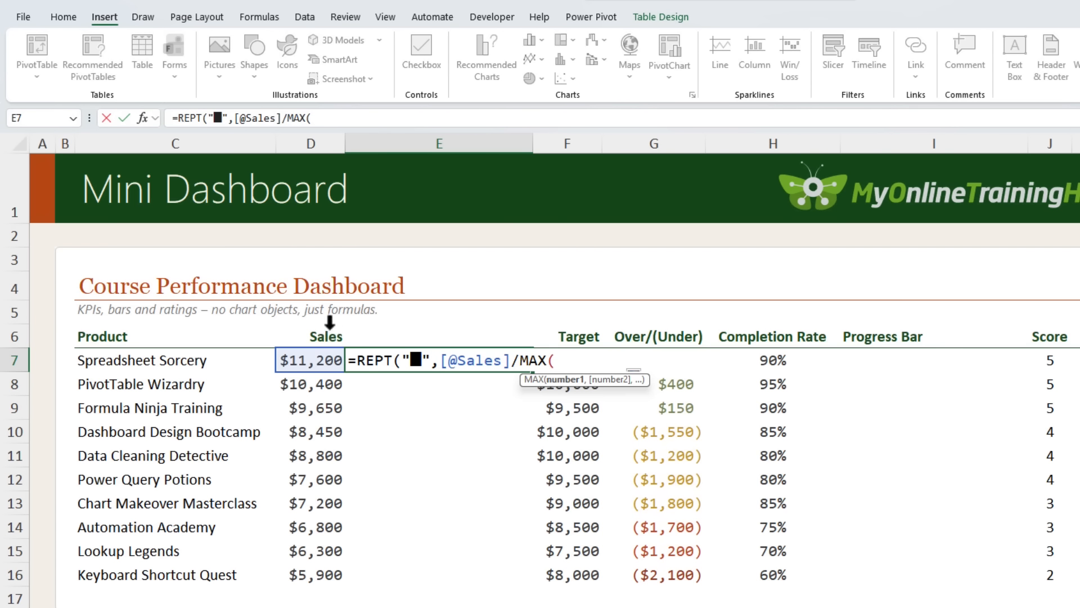
pyautogui.click(328, 333)
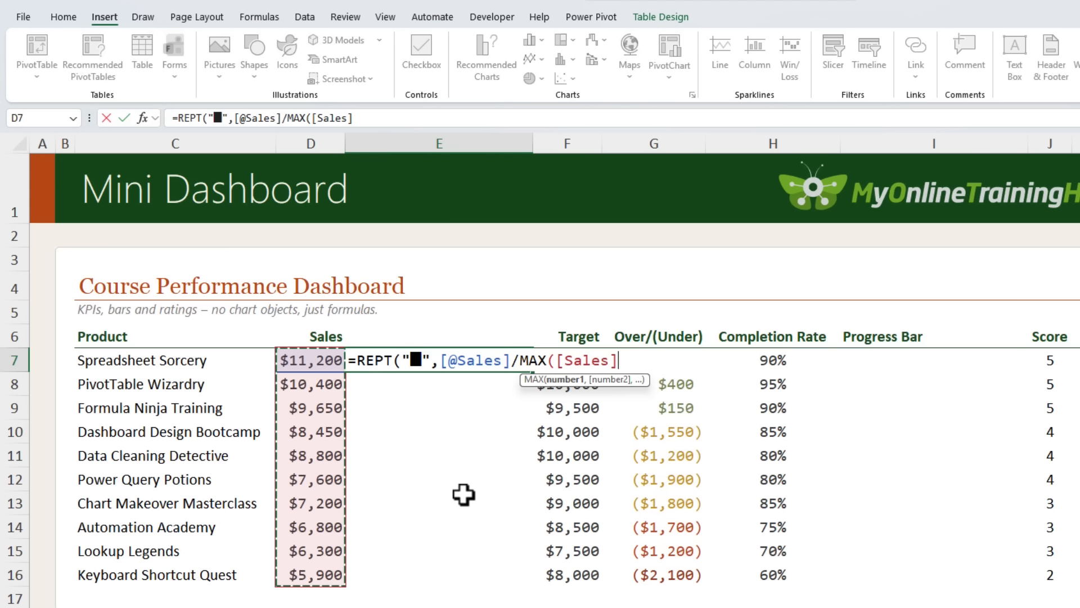
pyautogui.write(')')
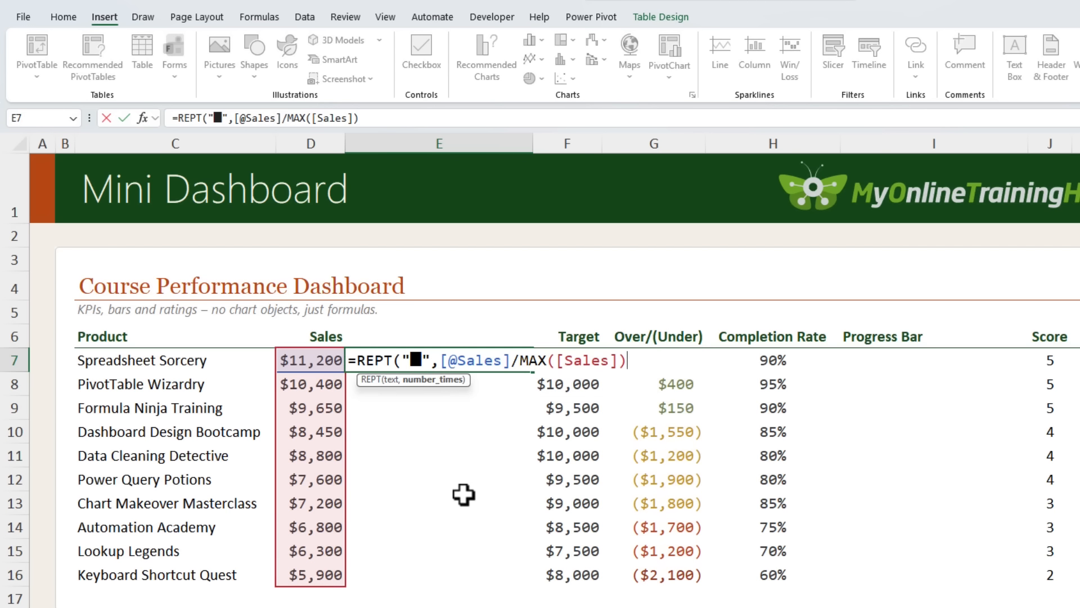
pyautogui.write('*20')
pyautogui.write(')')
pyautogui.press('Return')
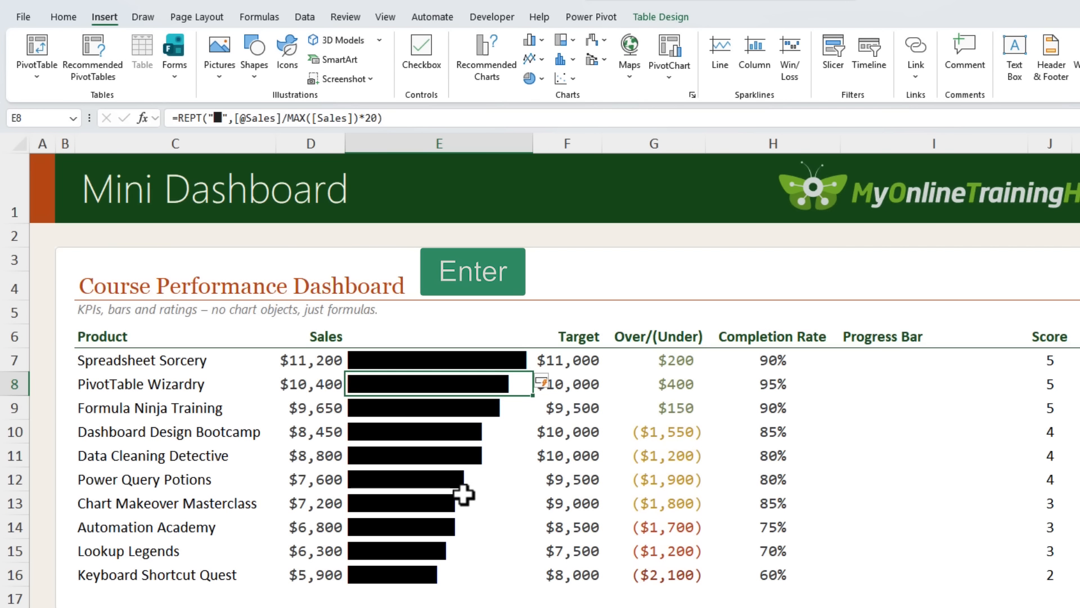
# Select the bar cells E7:E16 and start a new conditional formatting rule using a formula
pyautogui.press('Down')
pyautogui.press('Down')
pyautogui.press('Up')
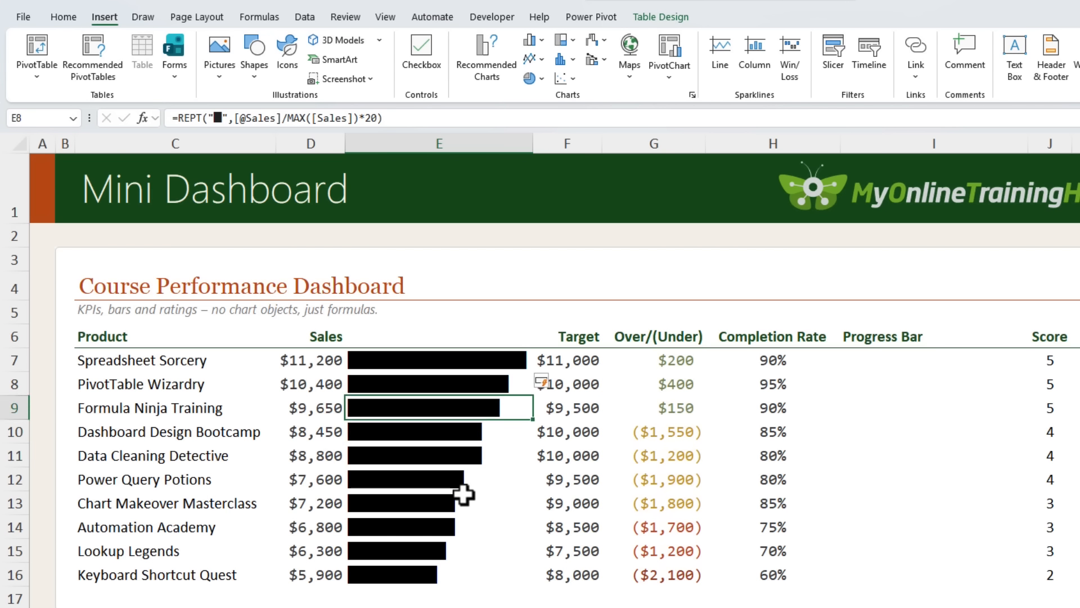
pyautogui.press('Up')
pyautogui.press('Up')
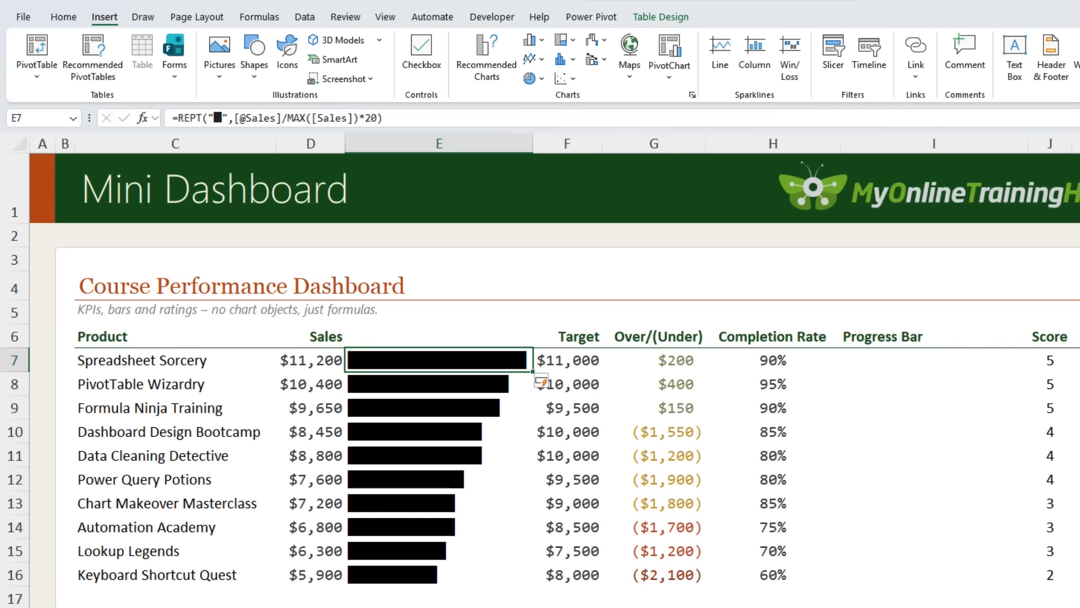
pyautogui.click(52, 19)
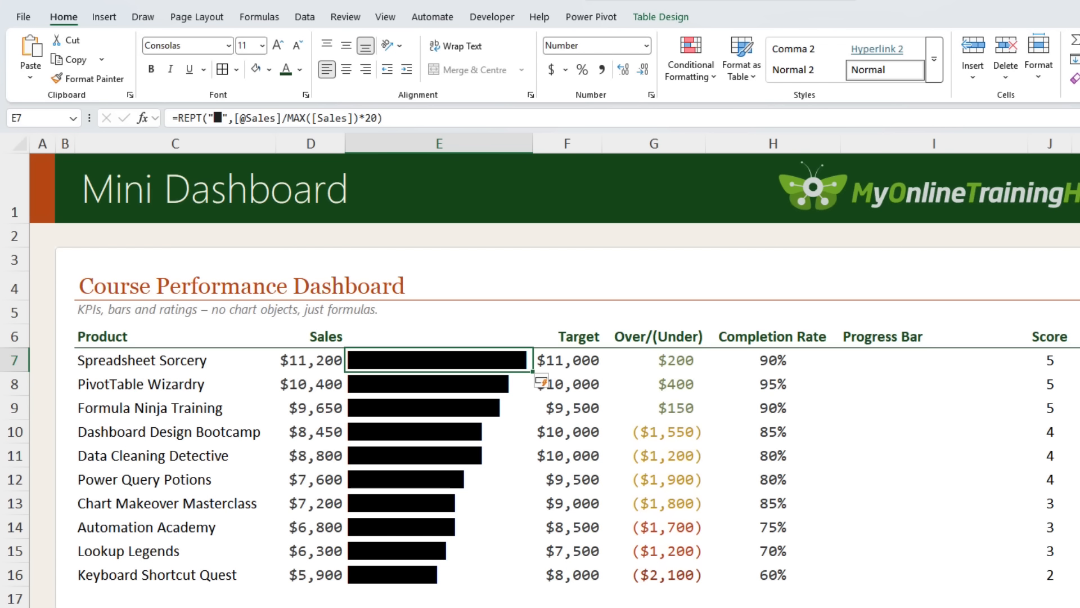
pyautogui.hotkey('ctrl', 'shift', 'Down')
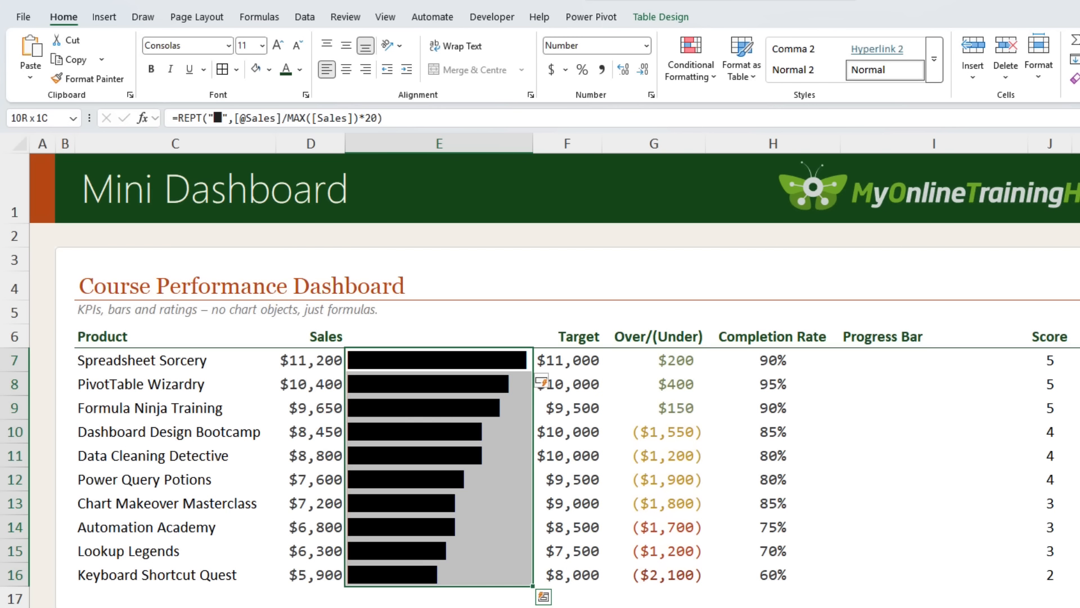
pyautogui.click(673, 73)
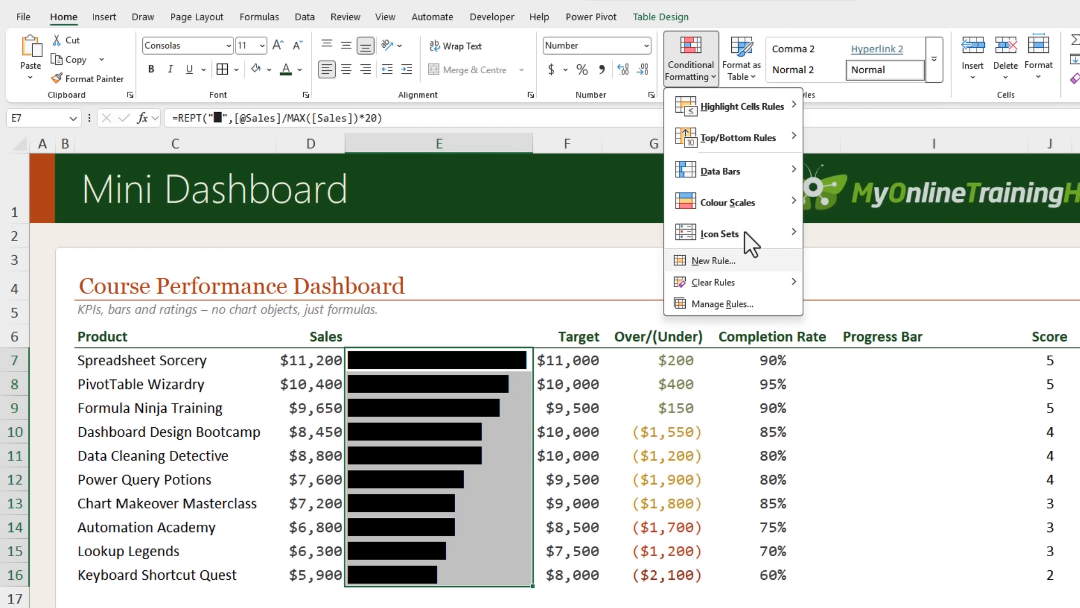
pyautogui.click(757, 259)
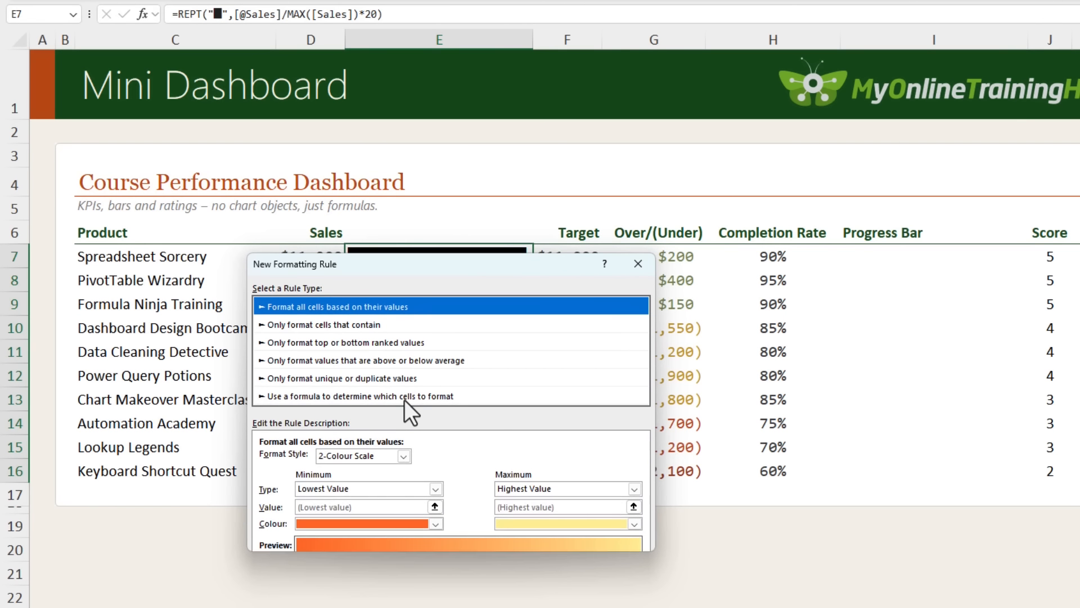
pyautogui.click(404, 399)
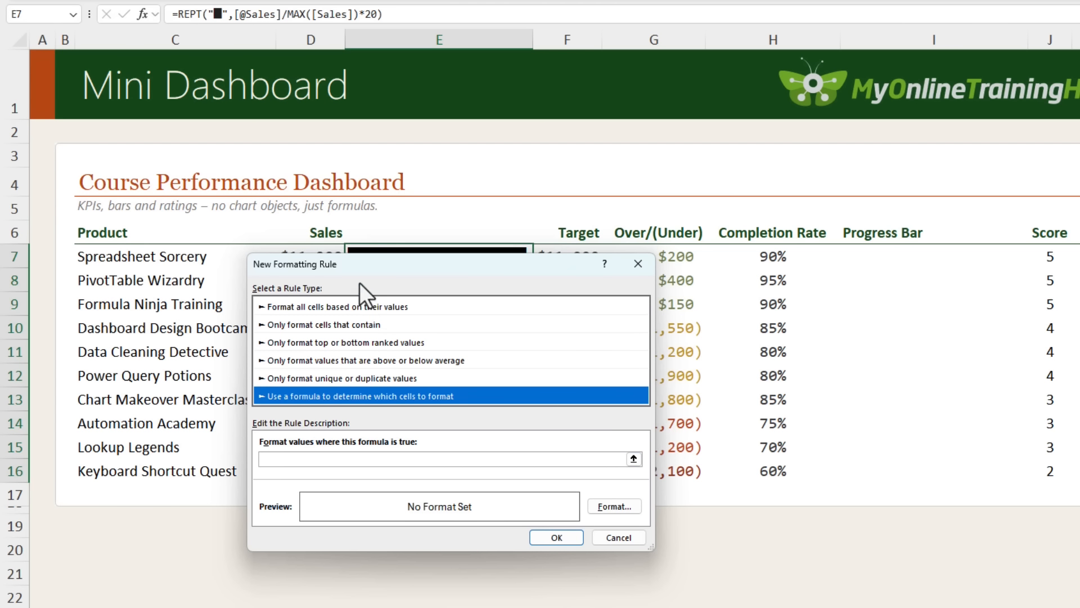
# Enter the rule formula =$D7>9000 referencing the Sales cell with a mixed reference
pyautogui.moveTo(353, 265); pyautogui.dragTo(501, 234)
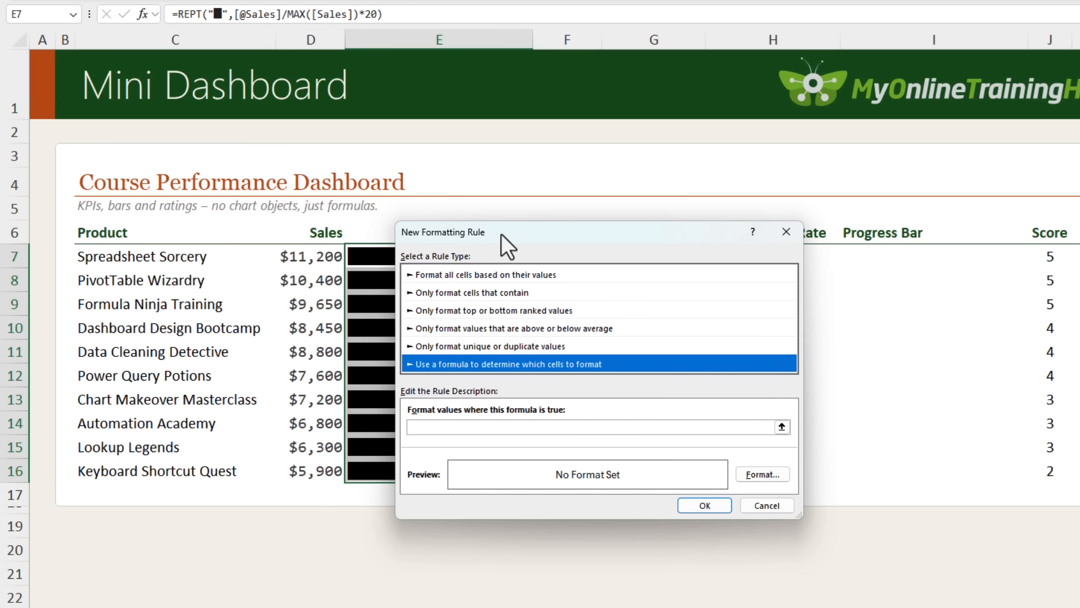
pyautogui.click(453, 427)
pyautogui.write('=')
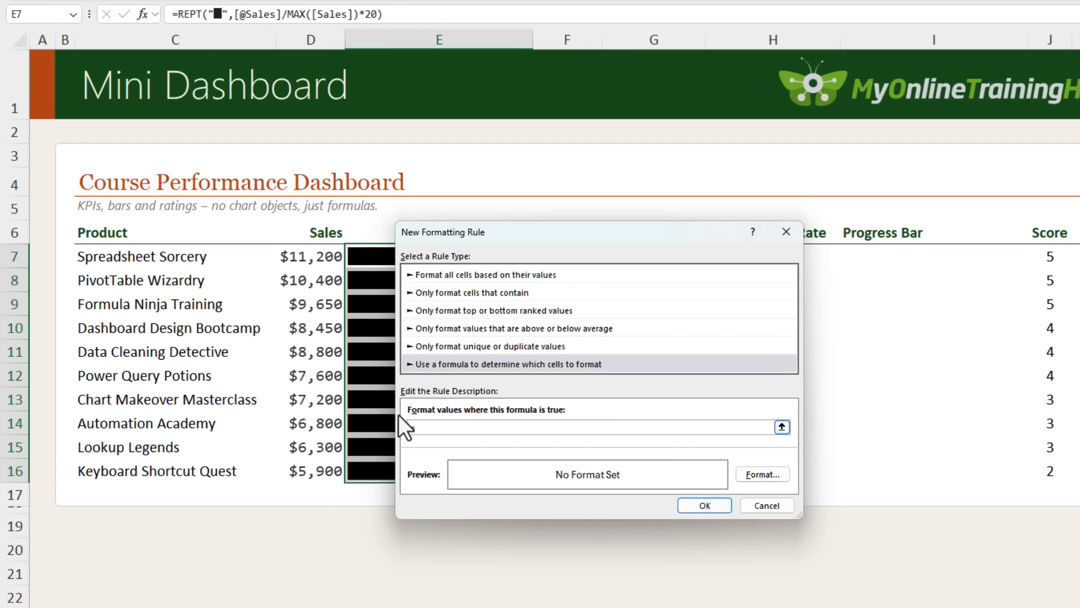
pyautogui.click(298, 263)
pyautogui.write('>9000')
pyautogui.click(426, 427)
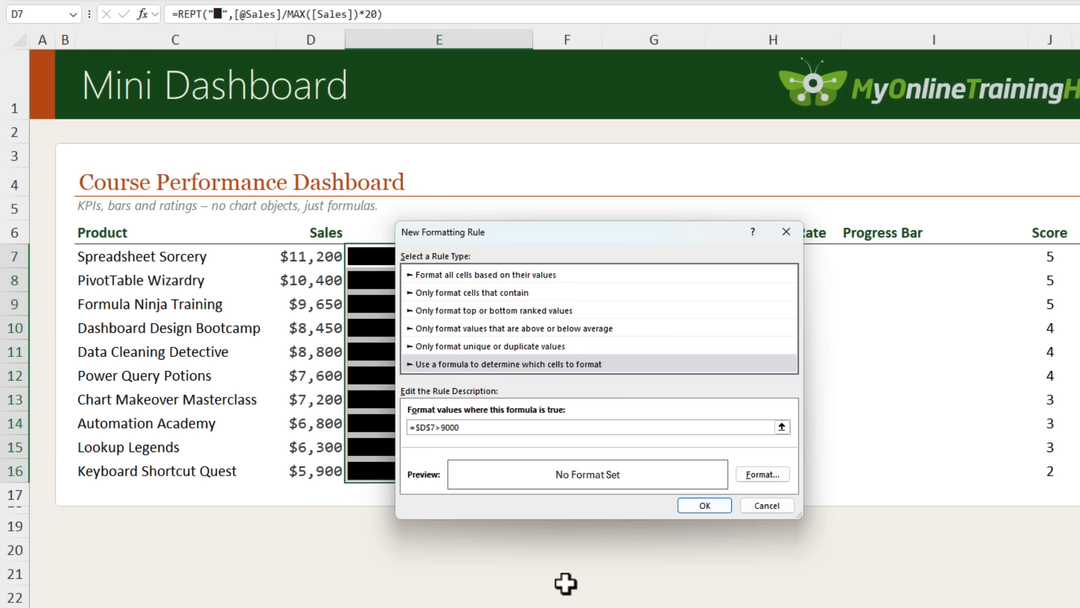
pyautogui.press('Delete')
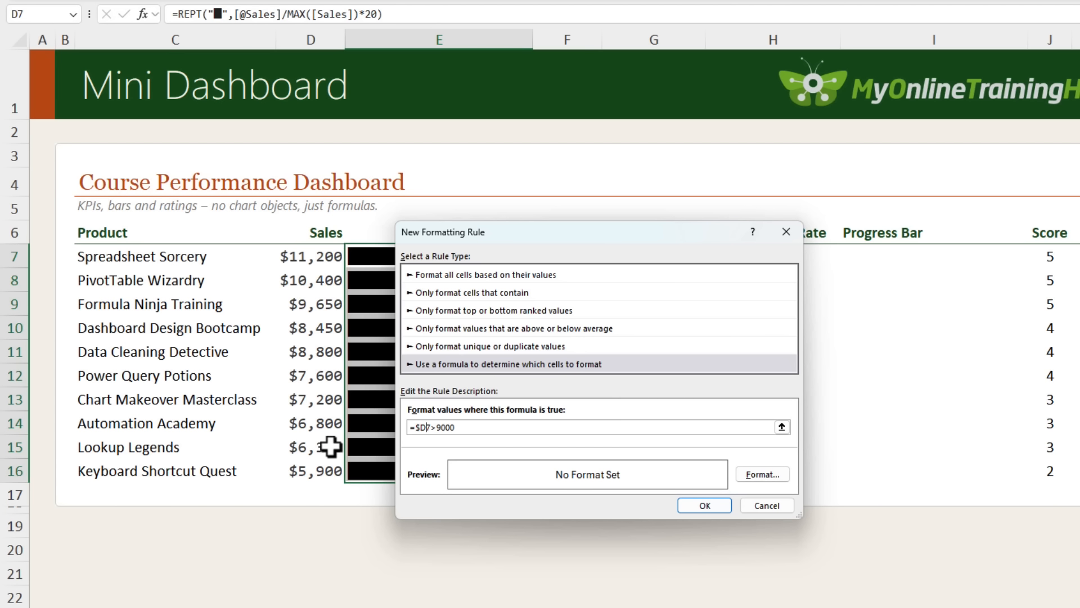
# Set the rule's font colour to the recent olive green and apply the rule
pyautogui.click(761, 474)
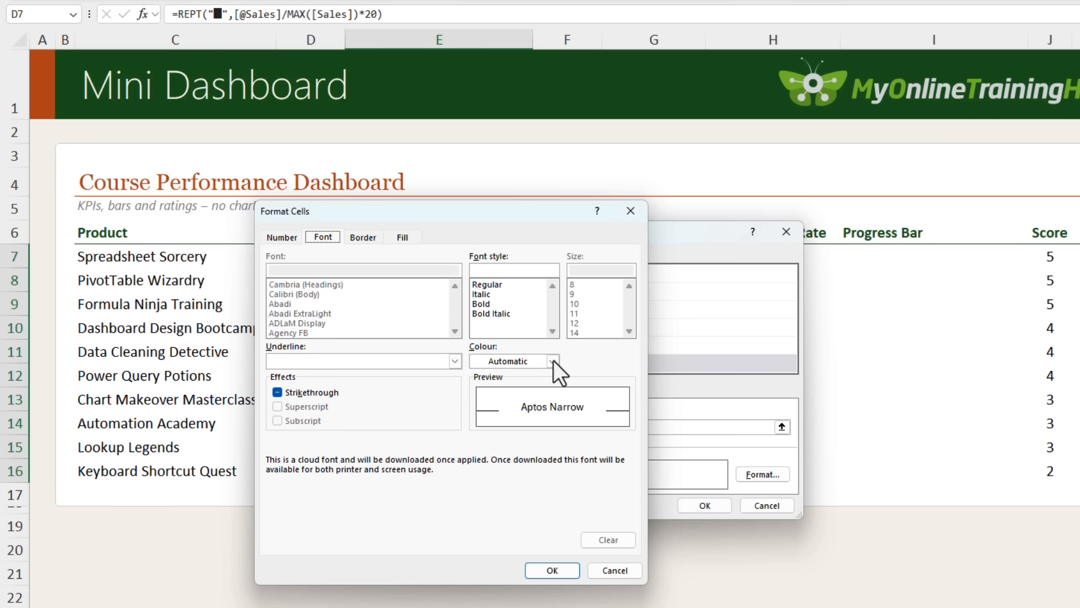
pyautogui.click(552, 360)
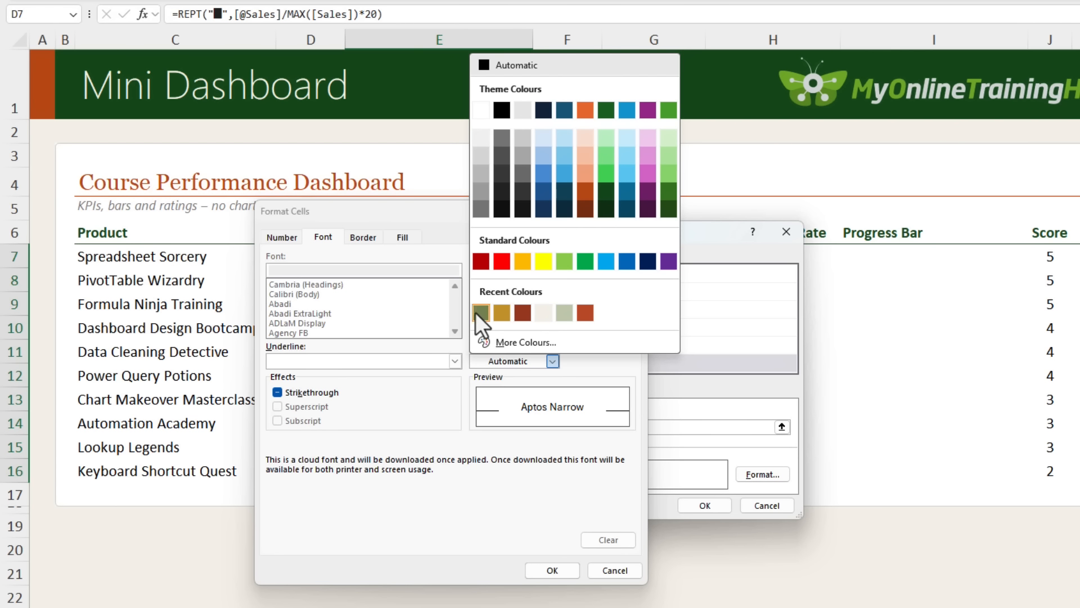
pyautogui.click(481, 312)
pyautogui.click(552, 570)
pyautogui.click(705, 505)
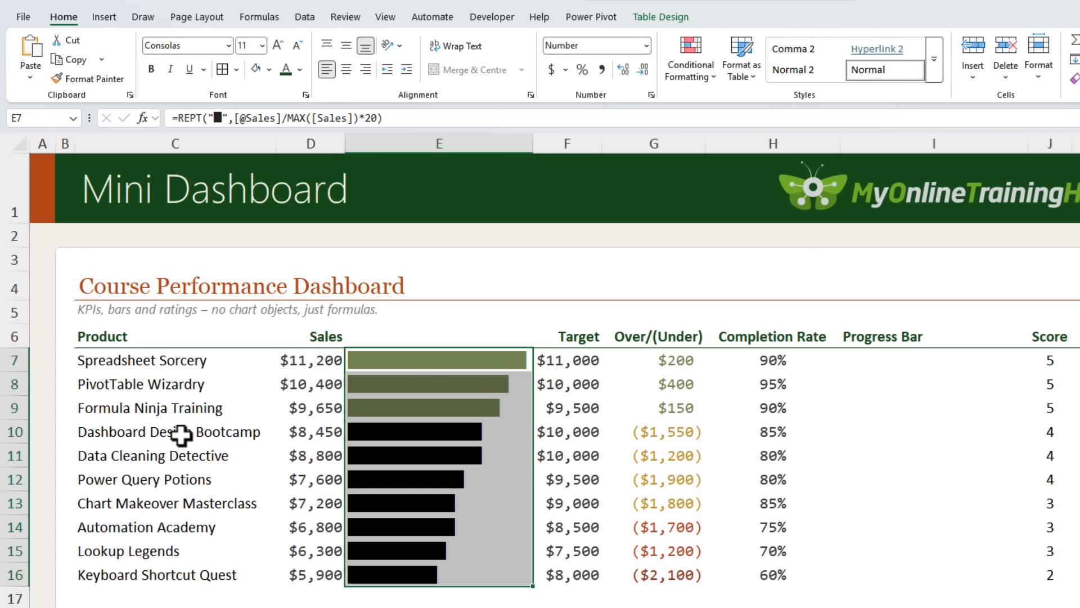
# Start a second formula rule for the bar cells with the formula =$D7>7000
pyautogui.click(681, 72)
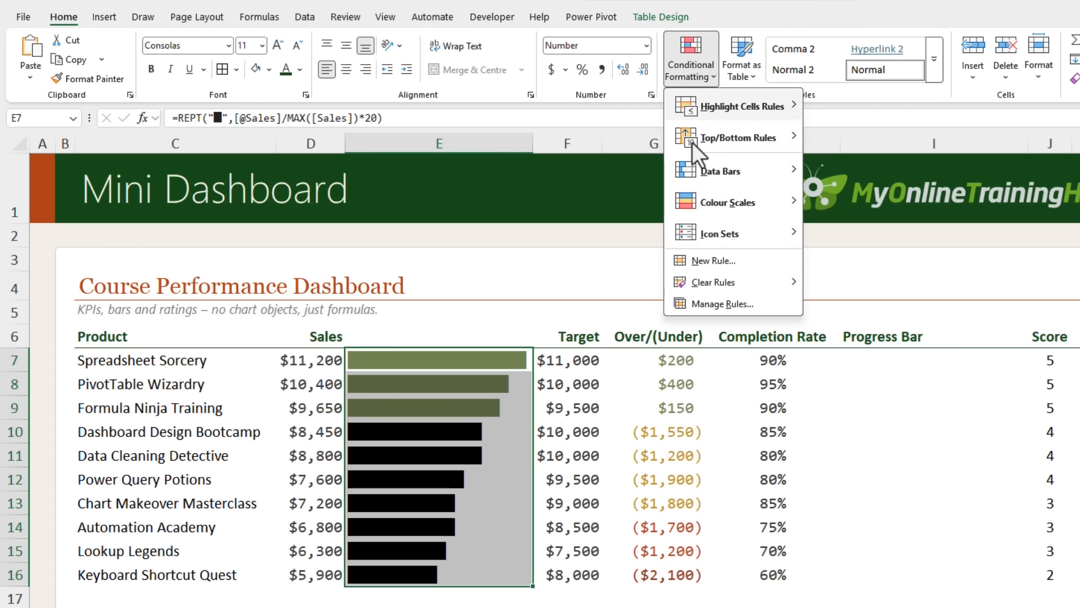
pyautogui.click(716, 260)
pyautogui.click(461, 451)
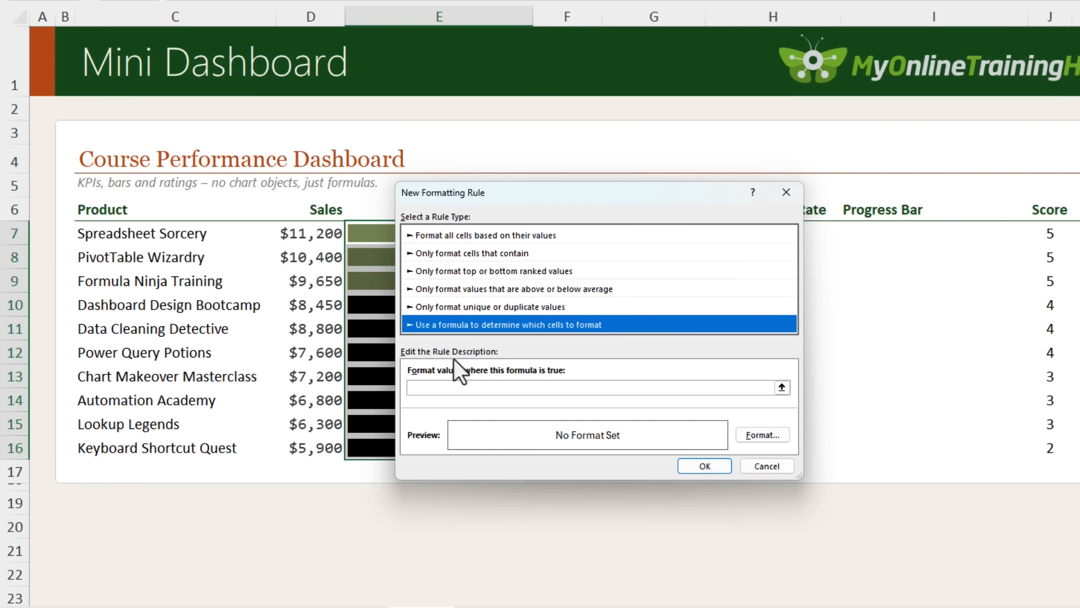
pyautogui.click(450, 387)
pyautogui.write('=')
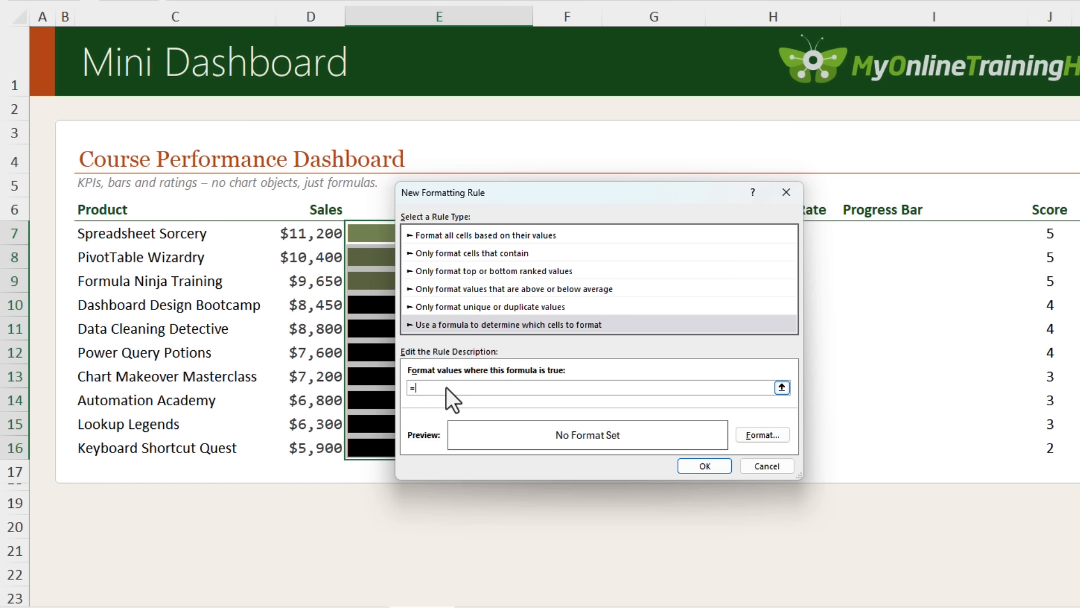
pyautogui.click(312, 235)
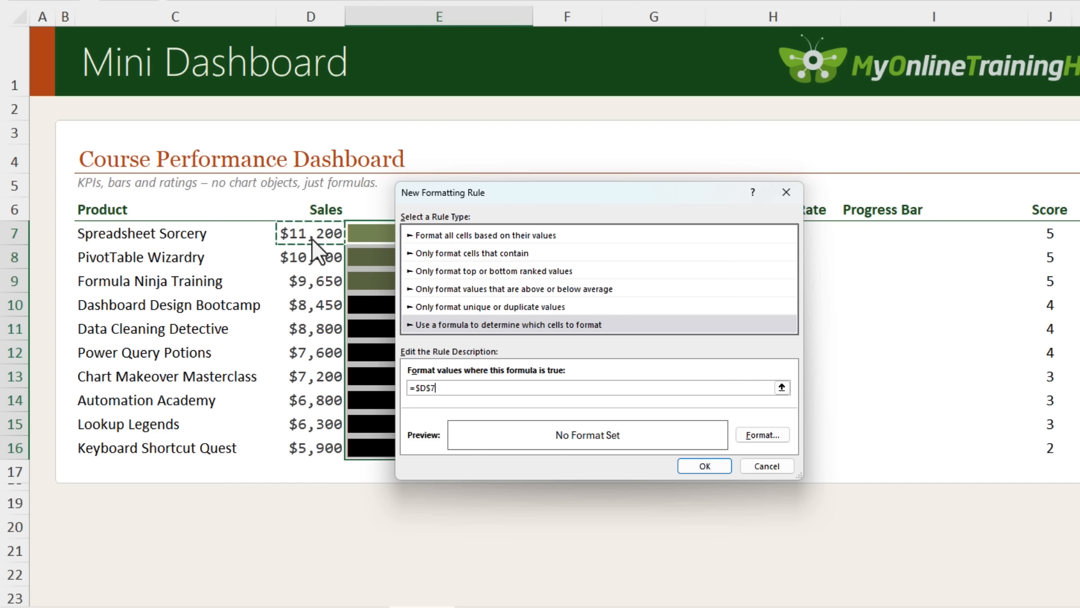
pyautogui.click(425, 390)
pyautogui.press('BackSpace')
pyautogui.write('>7000')
# Set the =$D7>7000 rule's font colour to the recent gold and apply the rule
pyautogui.click(755, 434)
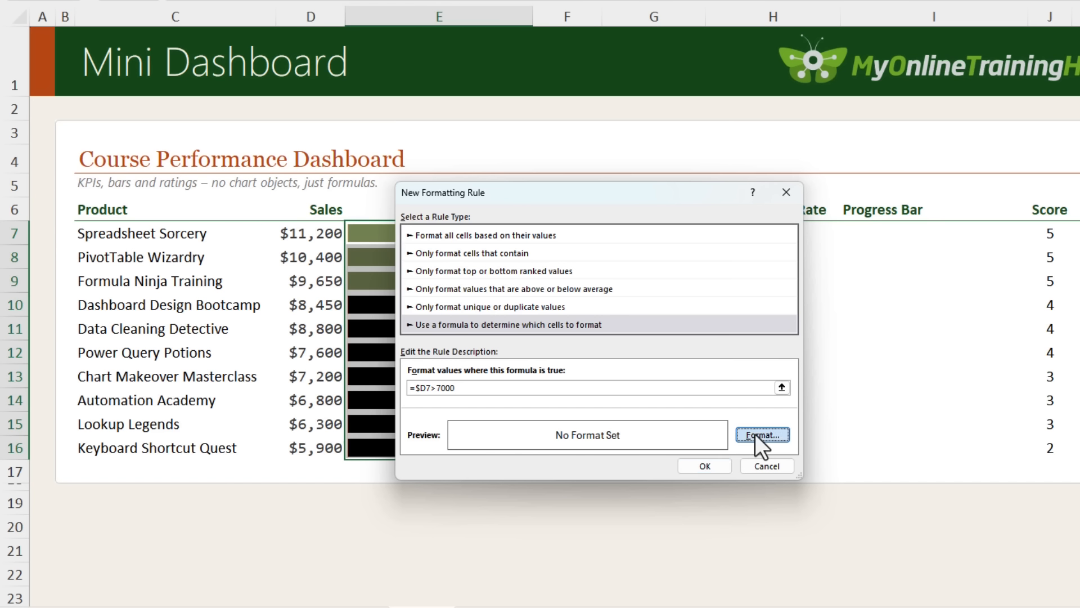
pyautogui.click(700, 289)
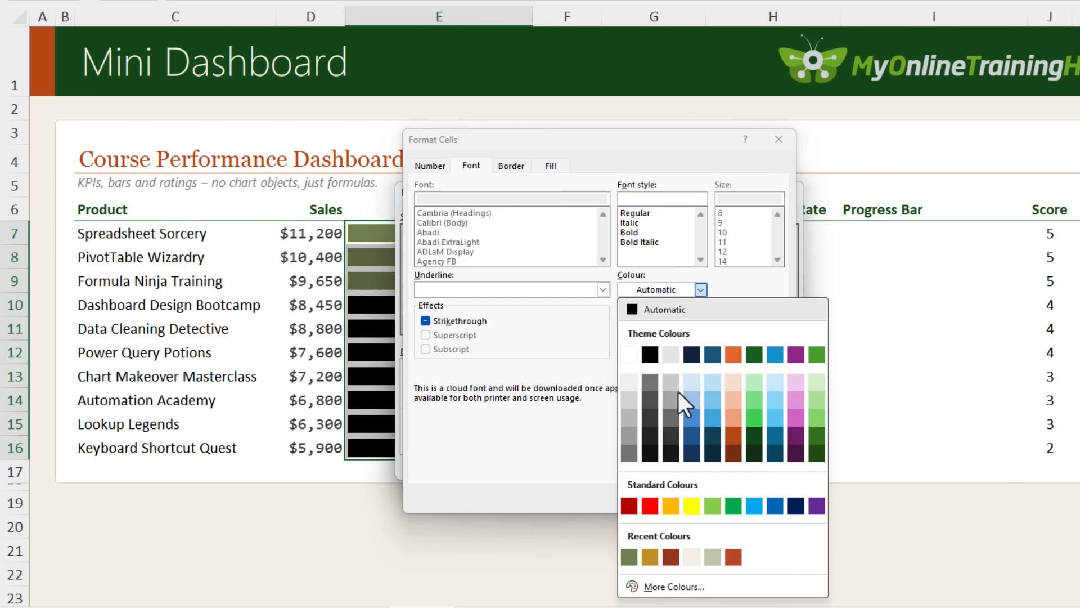
pyautogui.click(654, 555)
pyautogui.click(679, 494)
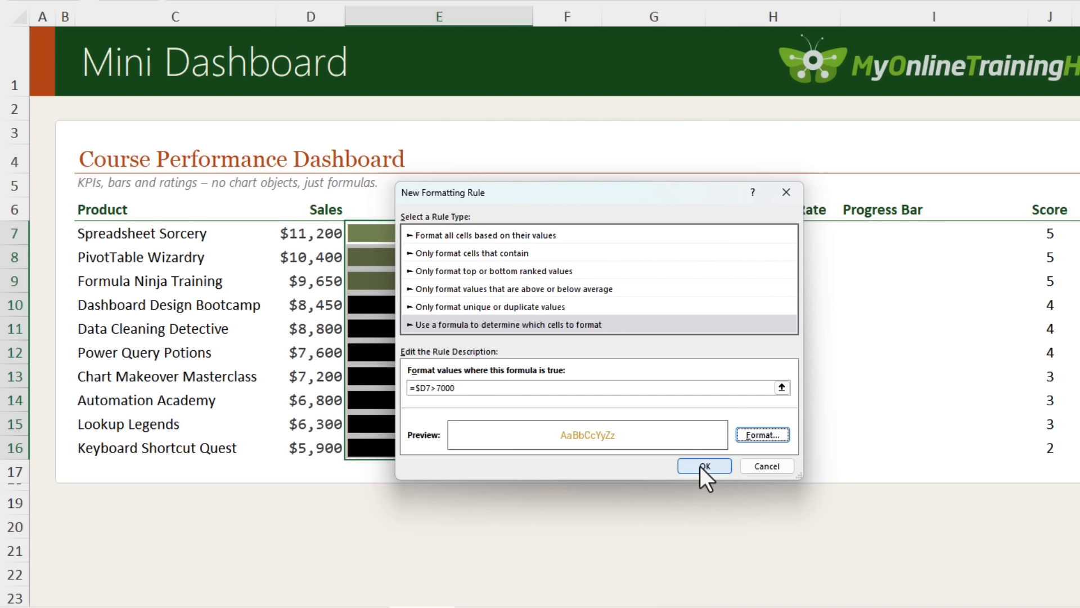
pyautogui.click(700, 467)
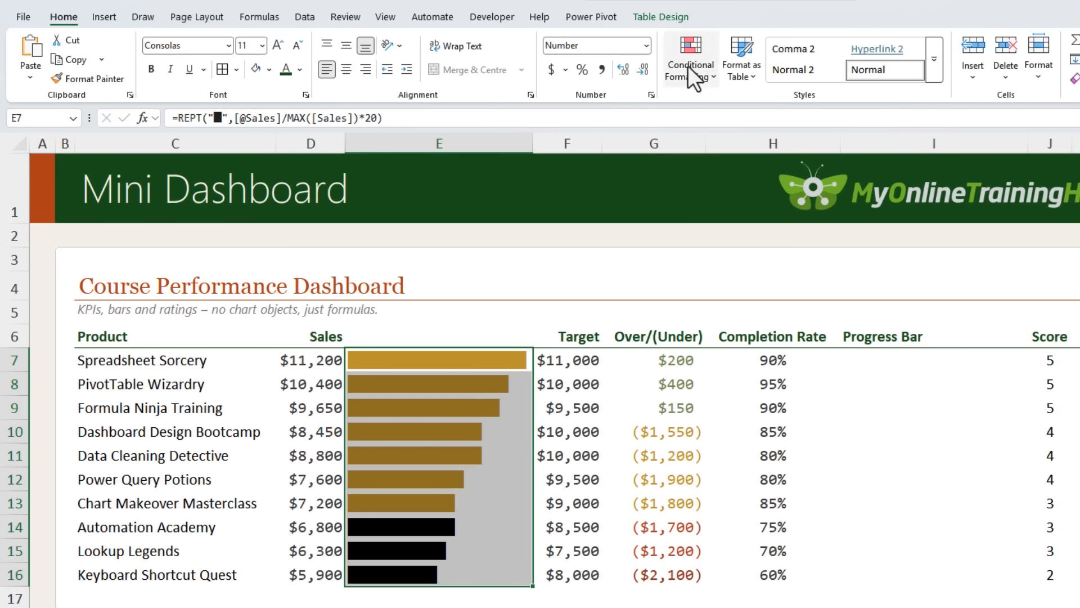
# Start a third formula rule for the bar cells with the formula =$D7>6000
pyautogui.click(689, 65)
pyautogui.click(697, 256)
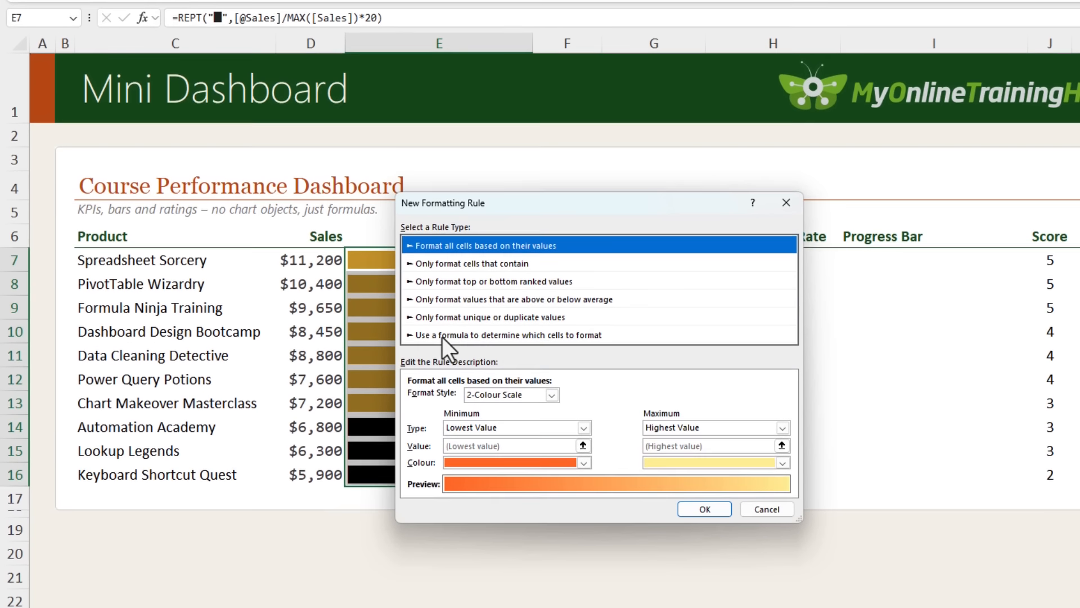
pyautogui.click(442, 436)
pyautogui.click(438, 394)
pyautogui.click(321, 258)
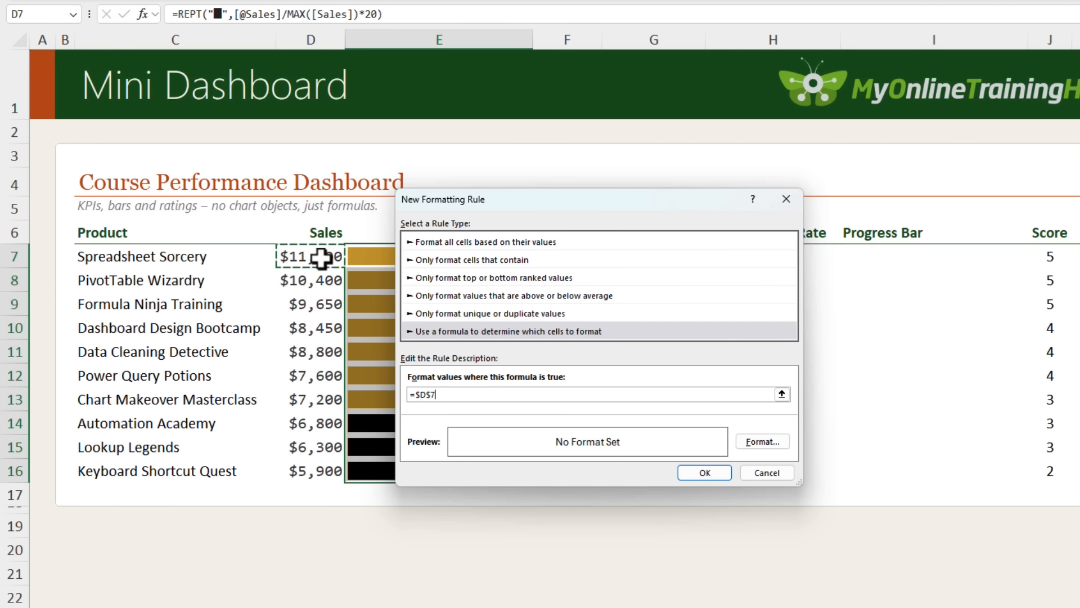
pyautogui.press('F4')
pyautogui.press('F4')
pyautogui.write('>6000')
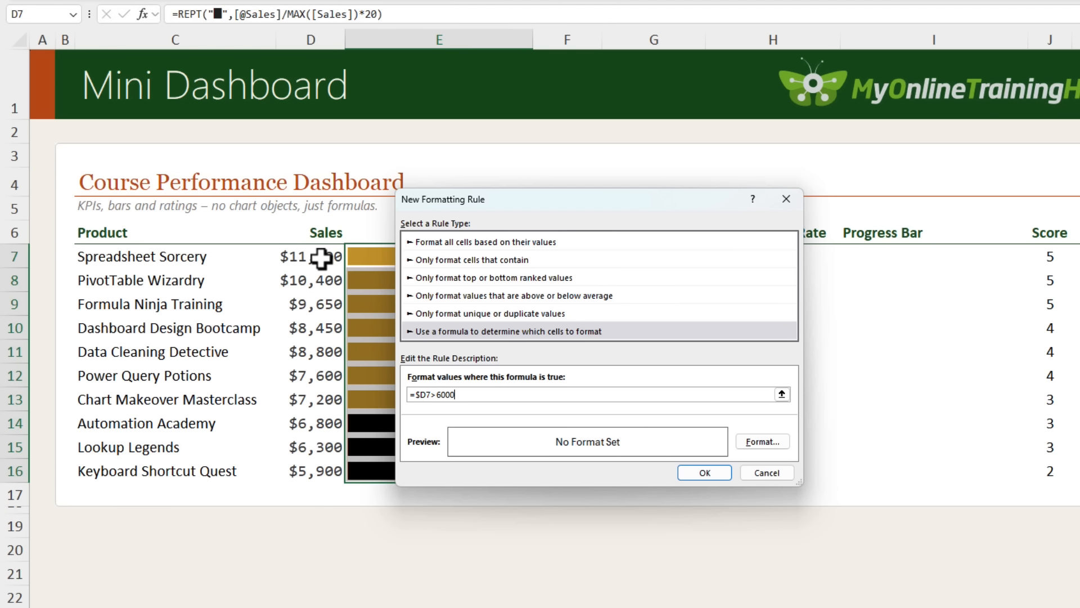
# Set the =$D7>6000 rule's font colour to the recent rust orange and apply the rule
pyautogui.click(754, 441)
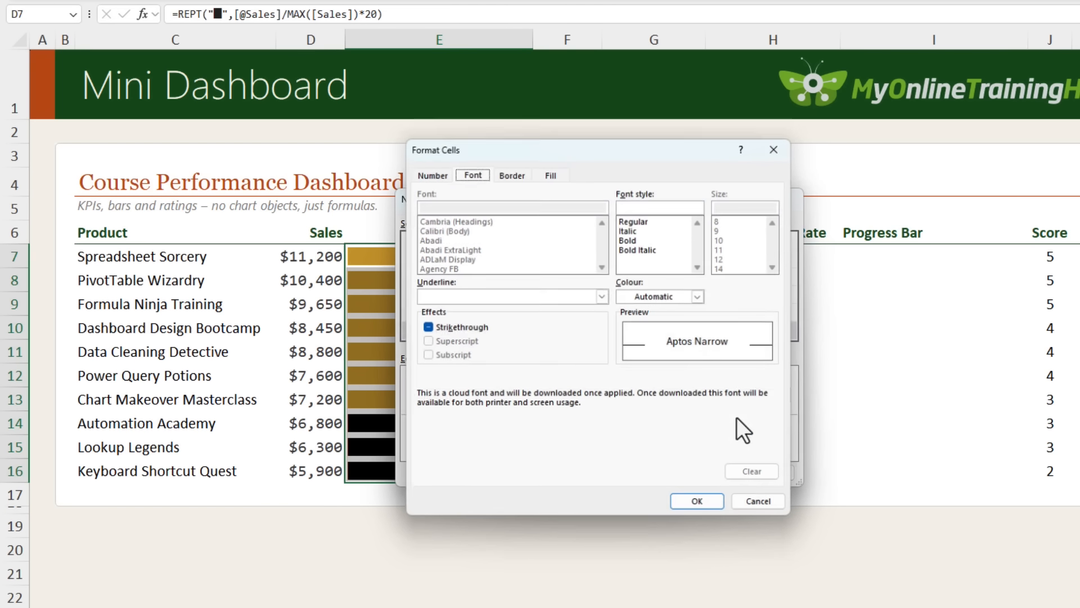
pyautogui.click(699, 297)
pyautogui.click(732, 563)
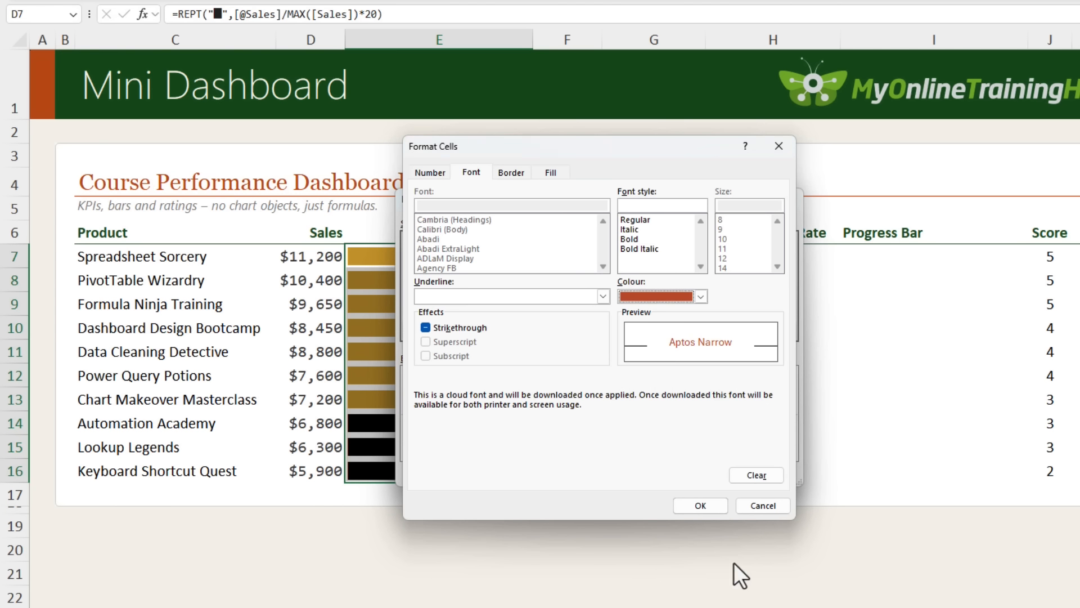
pyautogui.click(708, 505)
pyautogui.click(698, 470)
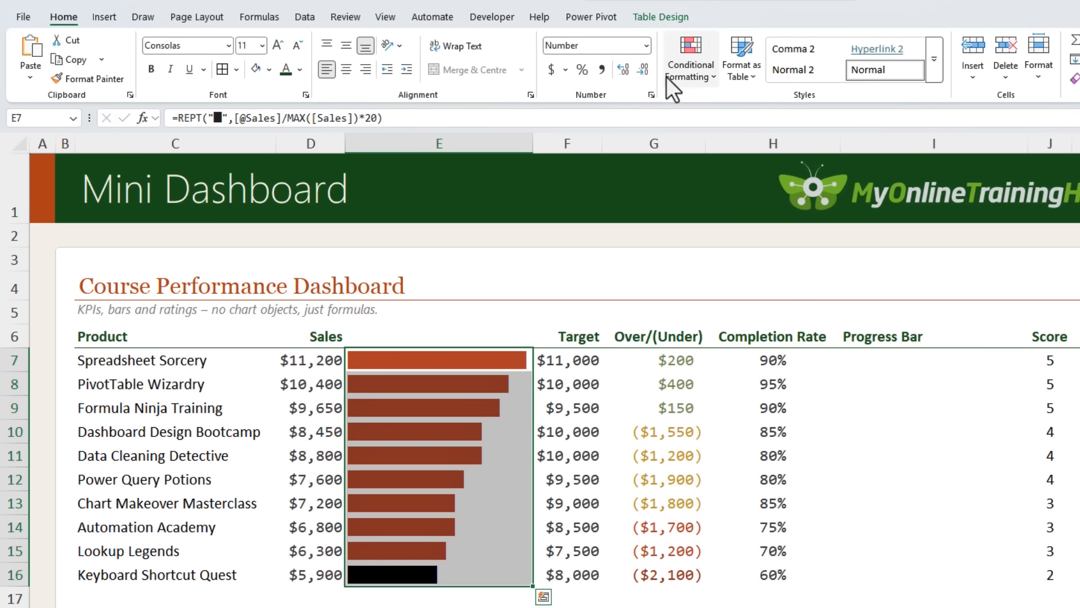
# Start a fourth formula rule for the bar cells with the formula =$D7<=6000
pyautogui.click(670, 73)
pyautogui.click(710, 260)
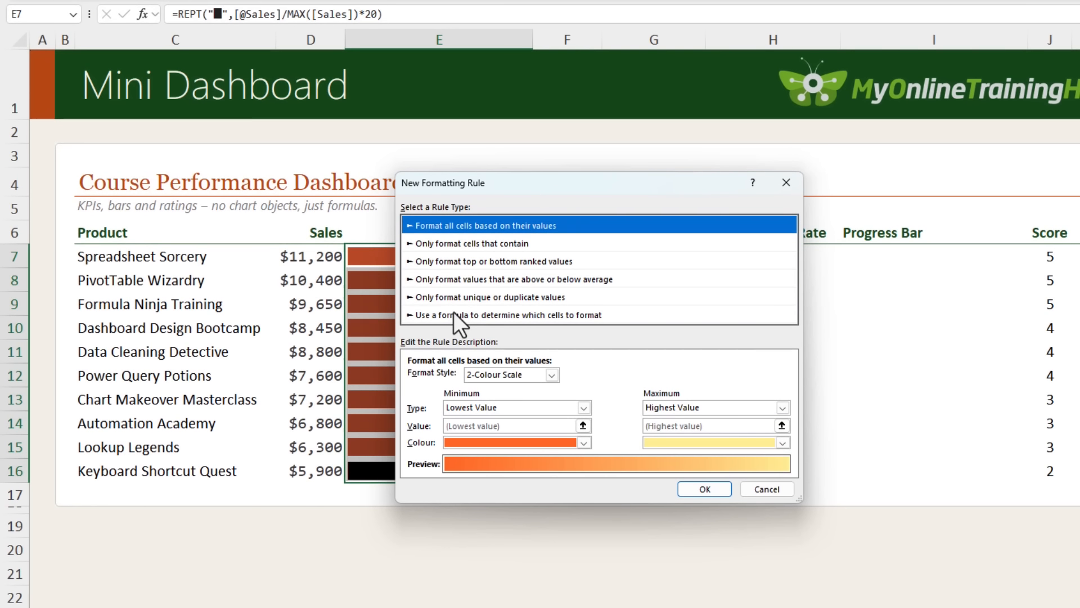
pyautogui.click(453, 313)
pyautogui.click(452, 377)
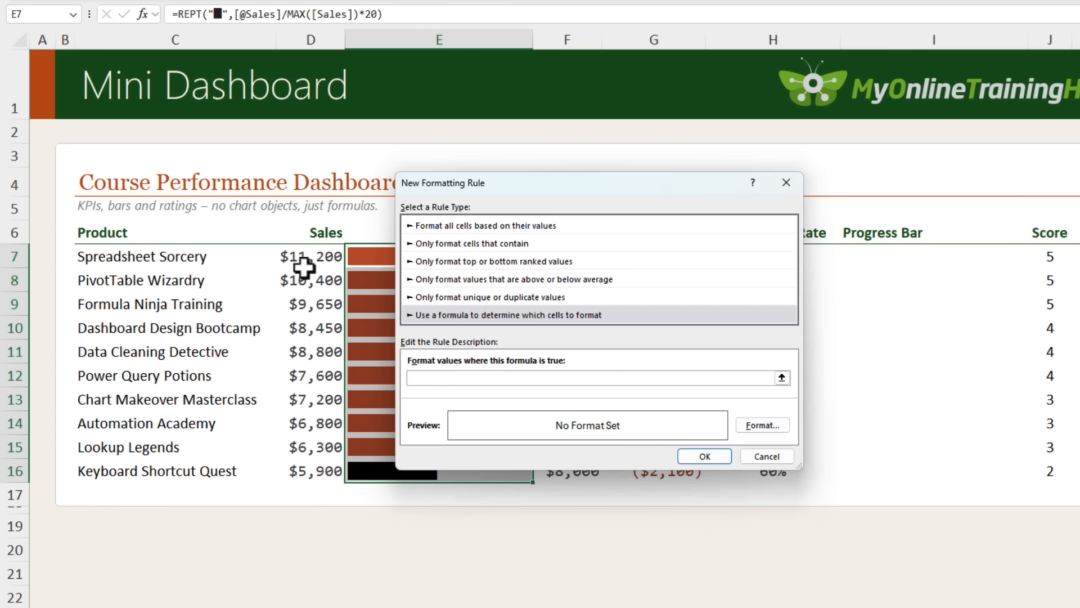
pyautogui.click(298, 260)
pyautogui.press('F4')
pyautogui.press('F4')
pyautogui.write('<')
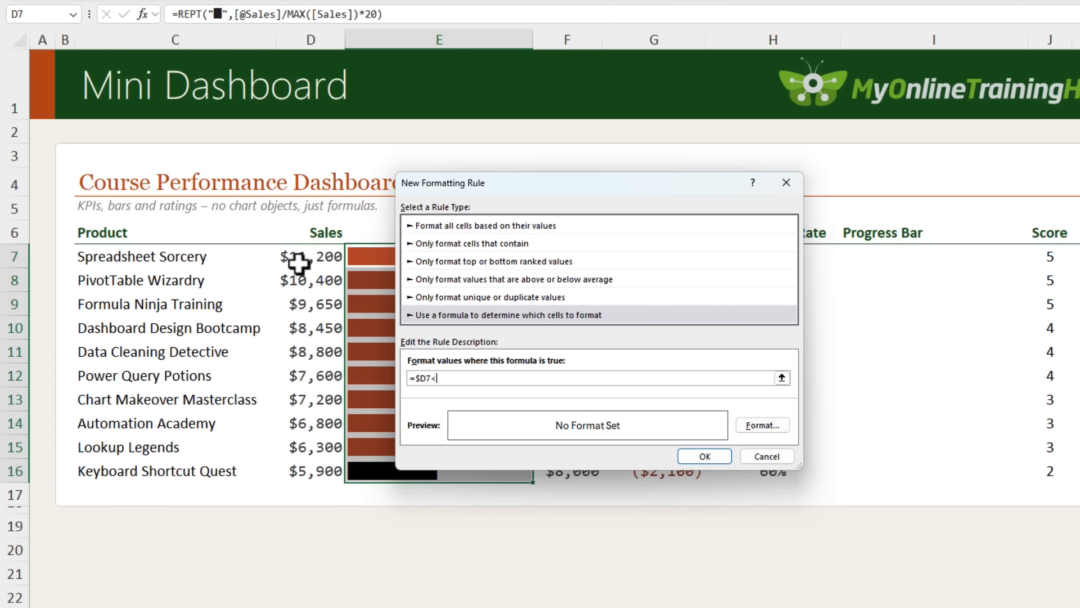
pyautogui.write('=6000')
# Set the =$D7<=6000 rule's font colour to the recent dark red-brown and apply the rule
pyautogui.click(762, 425)
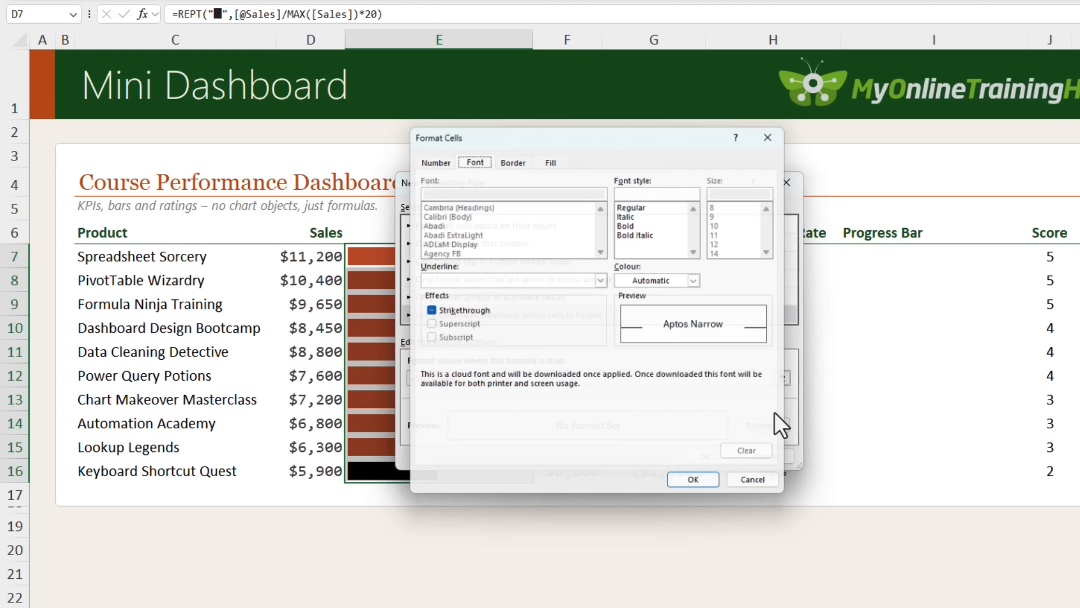
pyautogui.click(701, 279)
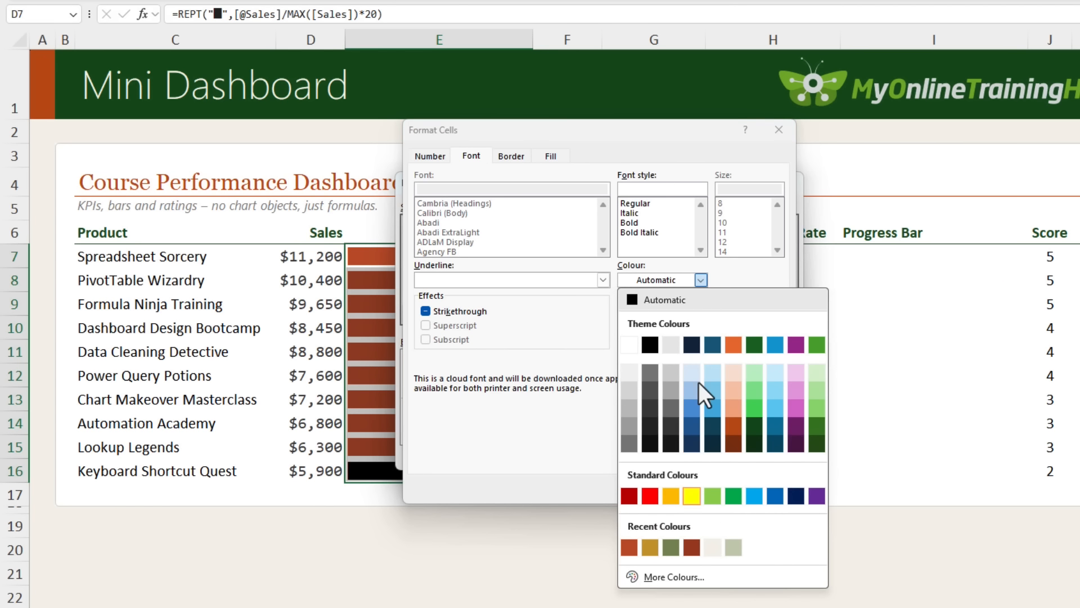
pyautogui.click(692, 546)
pyautogui.click(695, 488)
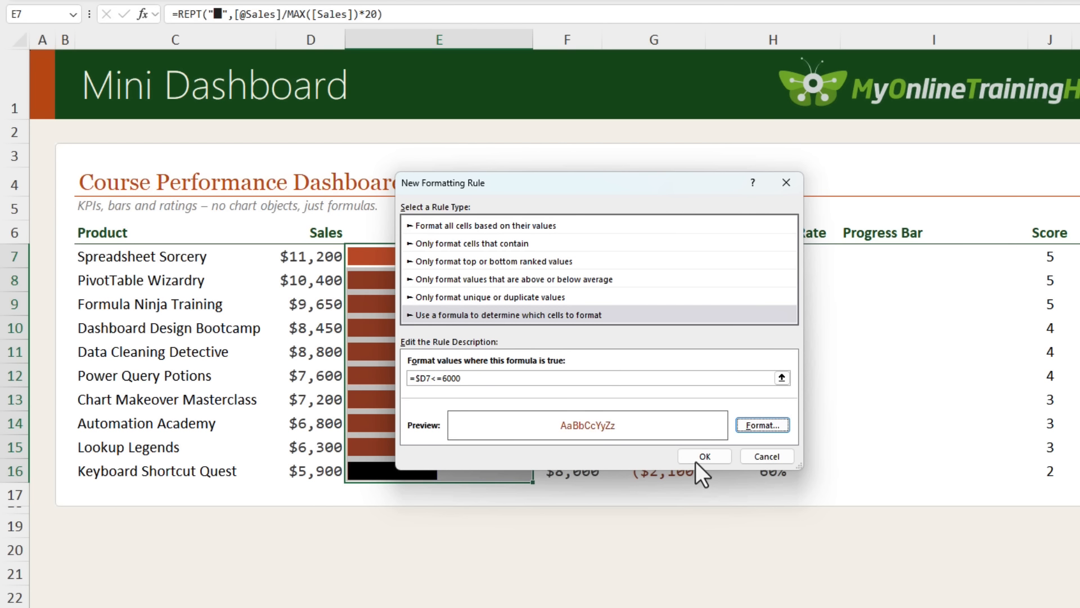
pyautogui.click(696, 460)
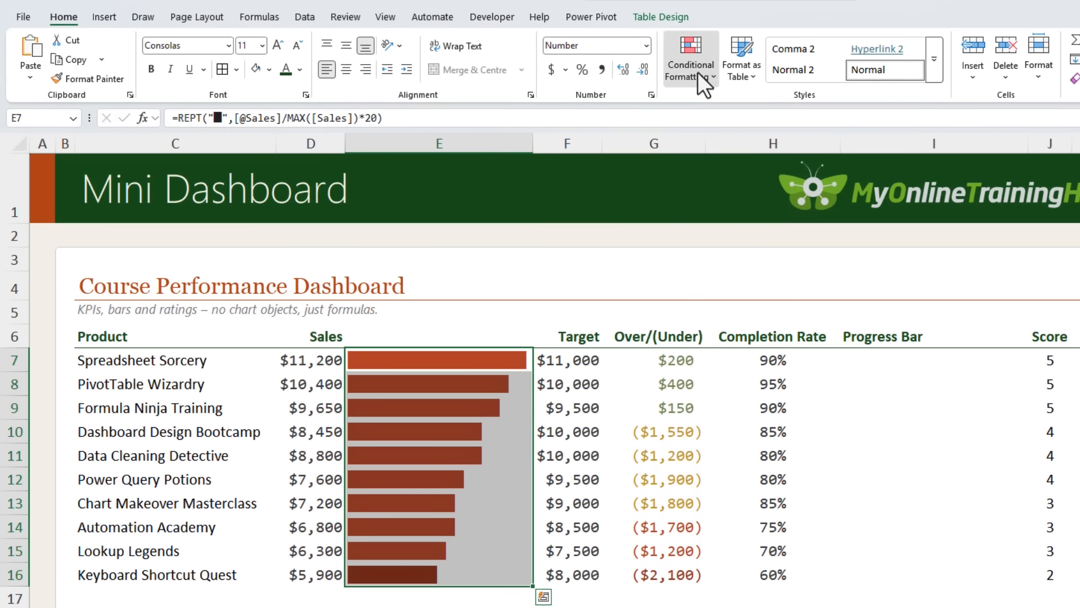
# Open the conditional formatting rules manager and move the =$D7<=6000 rule to the bottom of the list
pyautogui.click(697, 72)
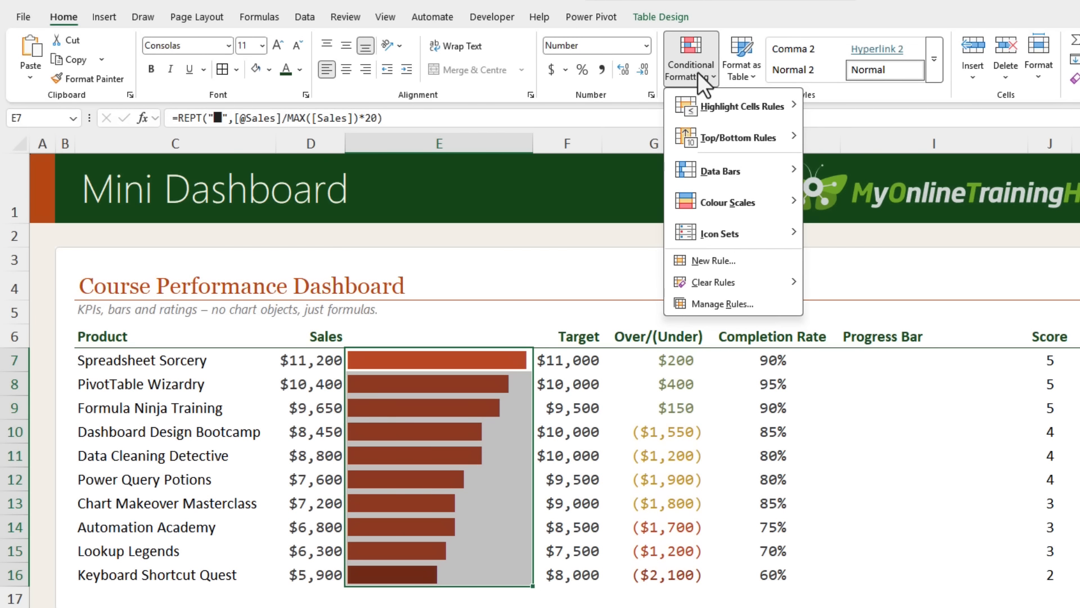
pyautogui.click(761, 305)
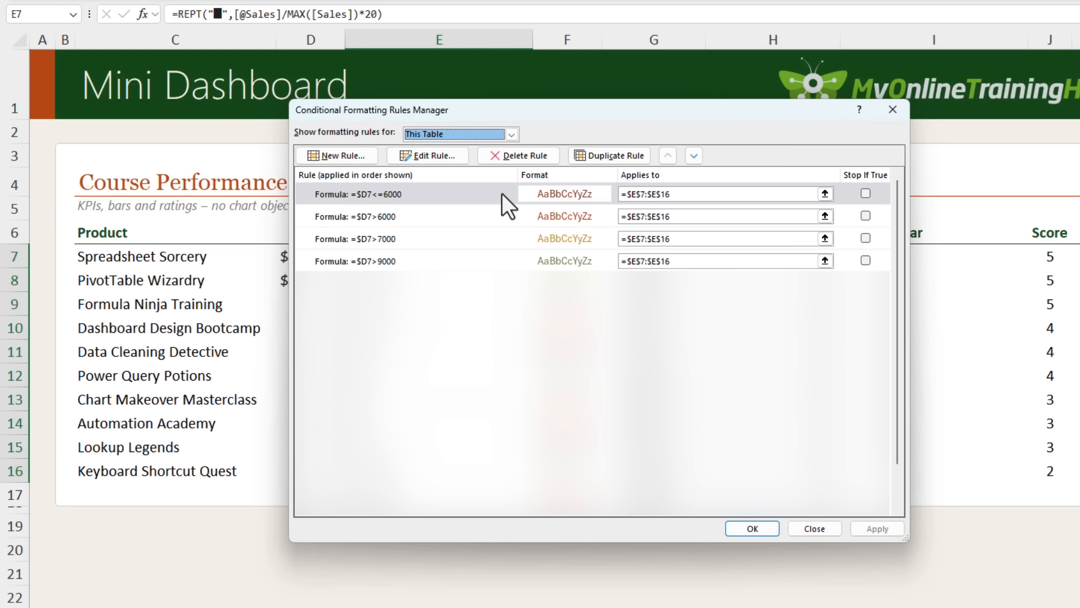
pyautogui.click(502, 193)
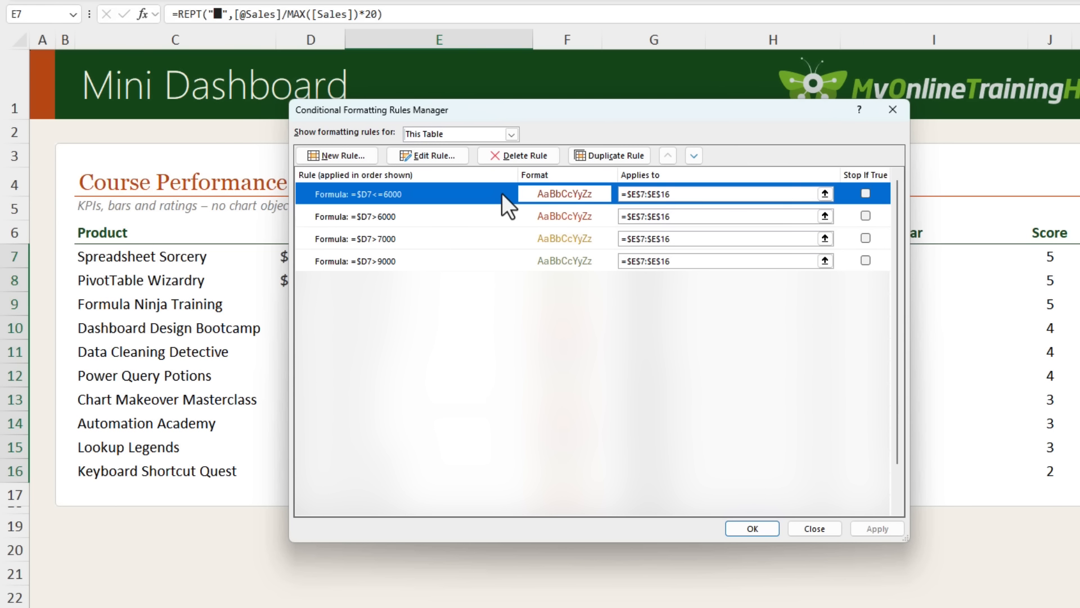
pyautogui.click(693, 156)
pyautogui.click(693, 155)
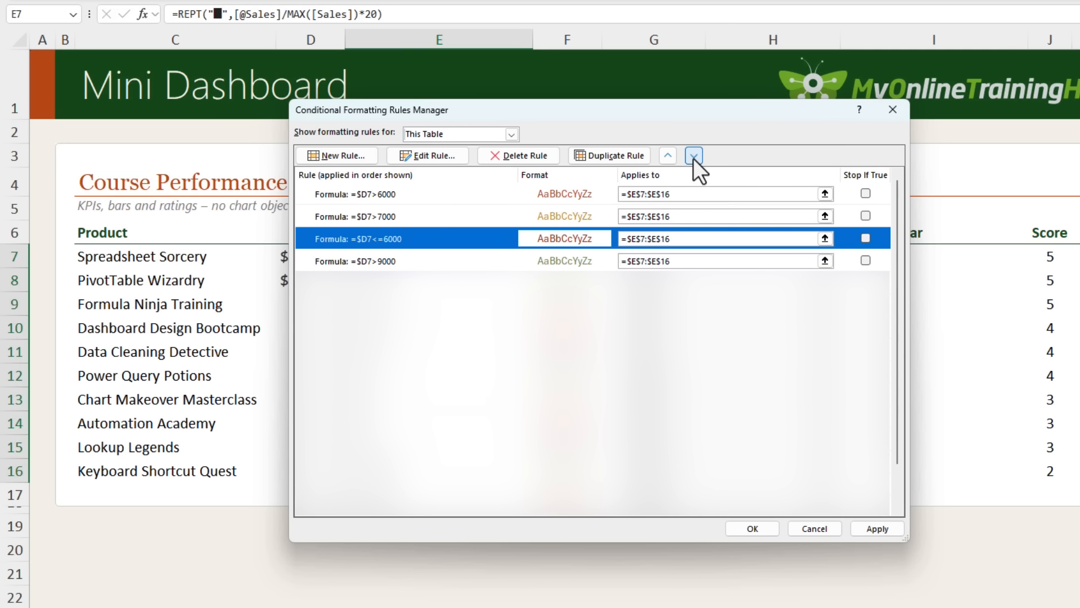
pyautogui.click(693, 156)
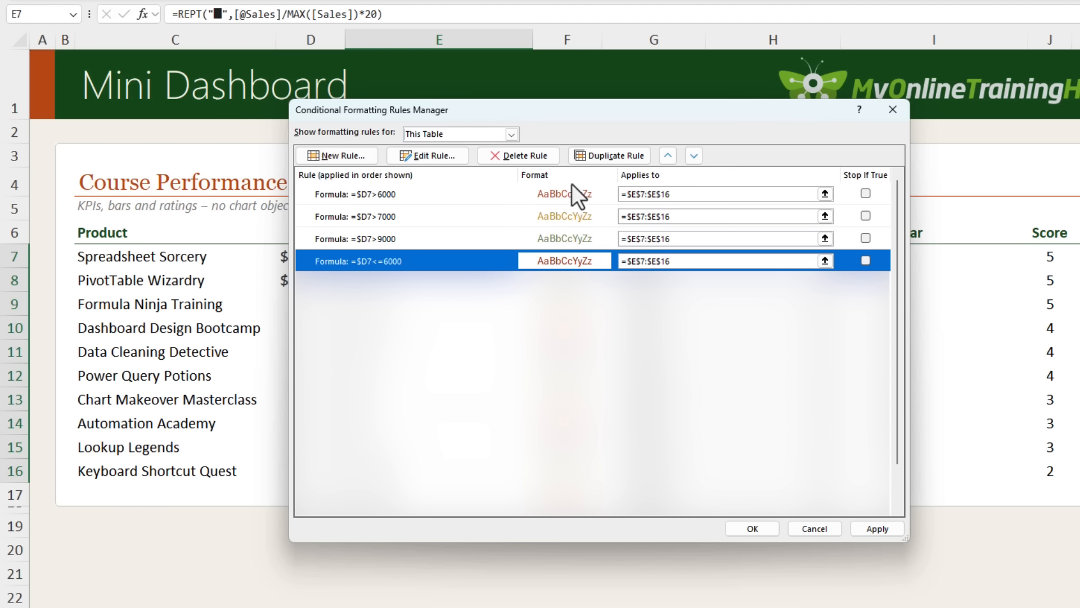
# Reorder the rules to =$D7>9000, =$D7>7000, =$D7>6000, then =$D7<=6000, and apply the new order
pyautogui.click(511, 197)
pyautogui.click(689, 151)
pyautogui.click(690, 151)
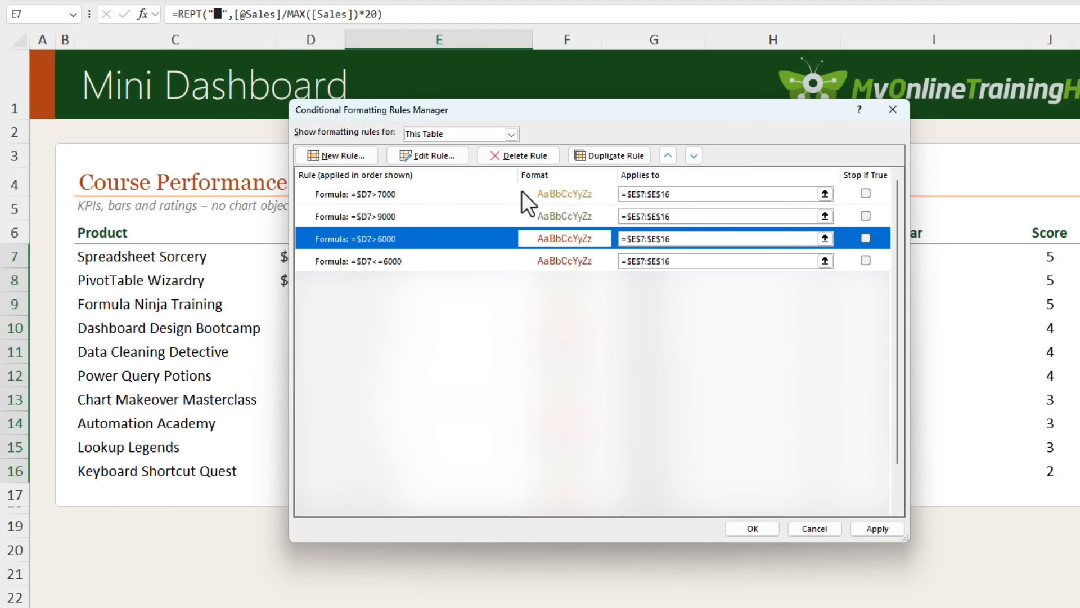
pyautogui.click(497, 195)
pyautogui.click(693, 156)
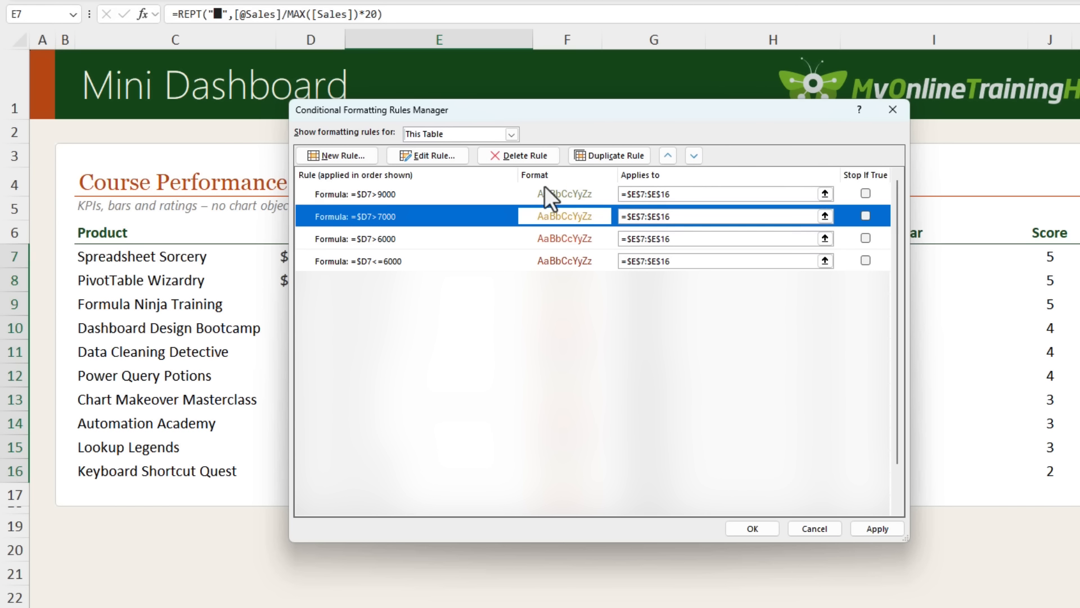
pyautogui.click(508, 195)
pyautogui.click(506, 215)
pyautogui.click(507, 236)
pyautogui.click(508, 260)
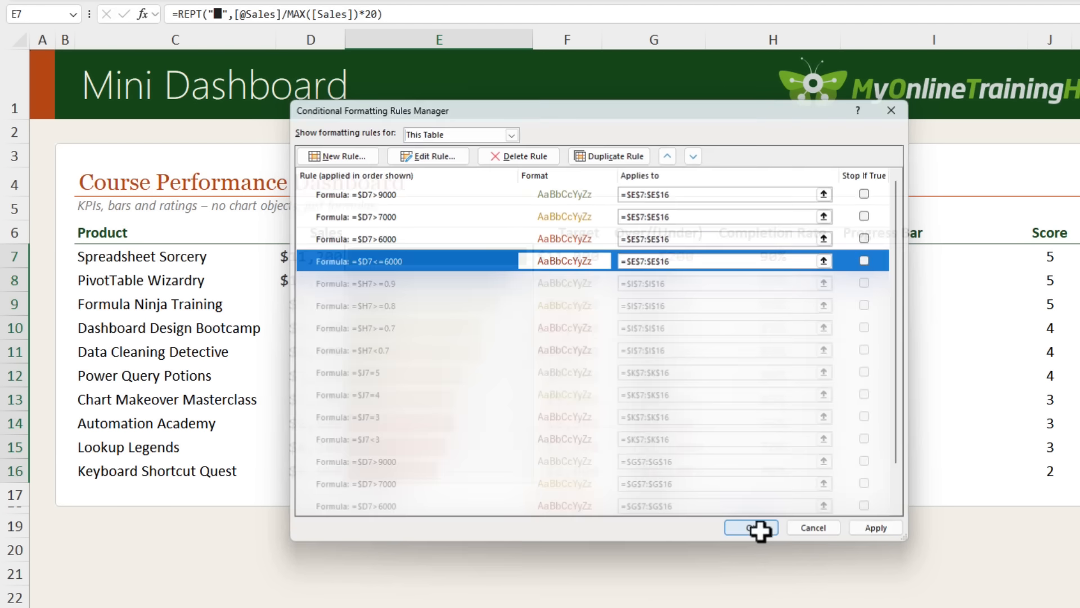
pyautogui.click(760, 531)
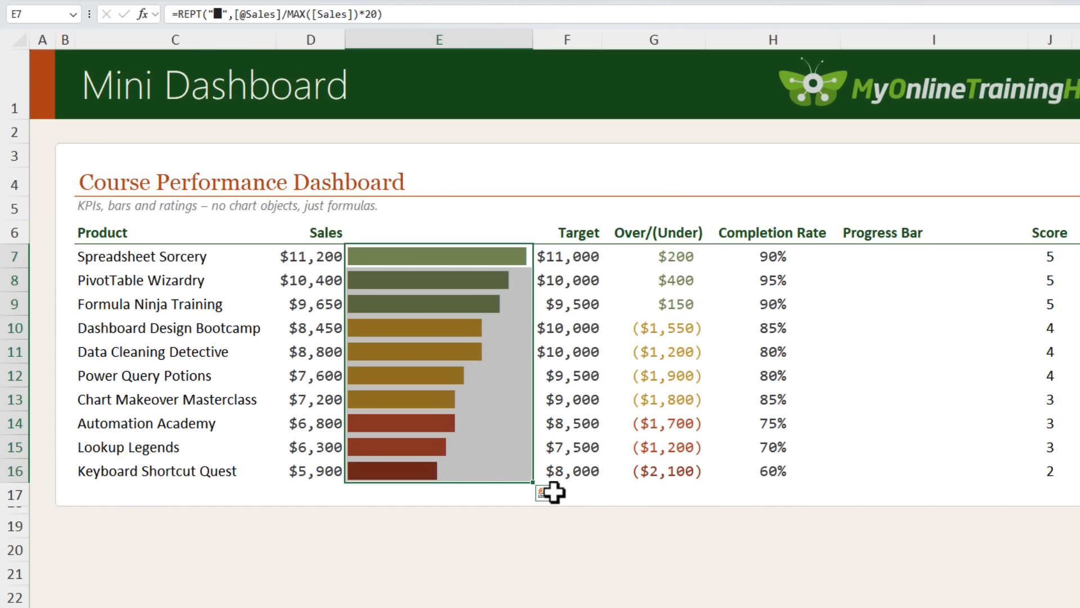
pyautogui.click(460, 476)
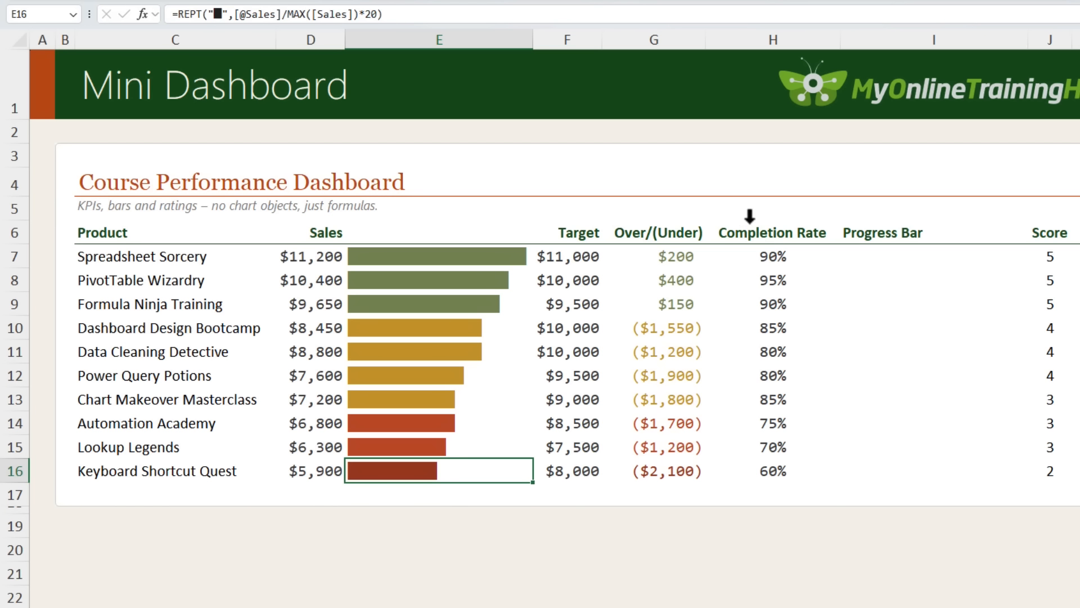
pyautogui.click(749, 216)
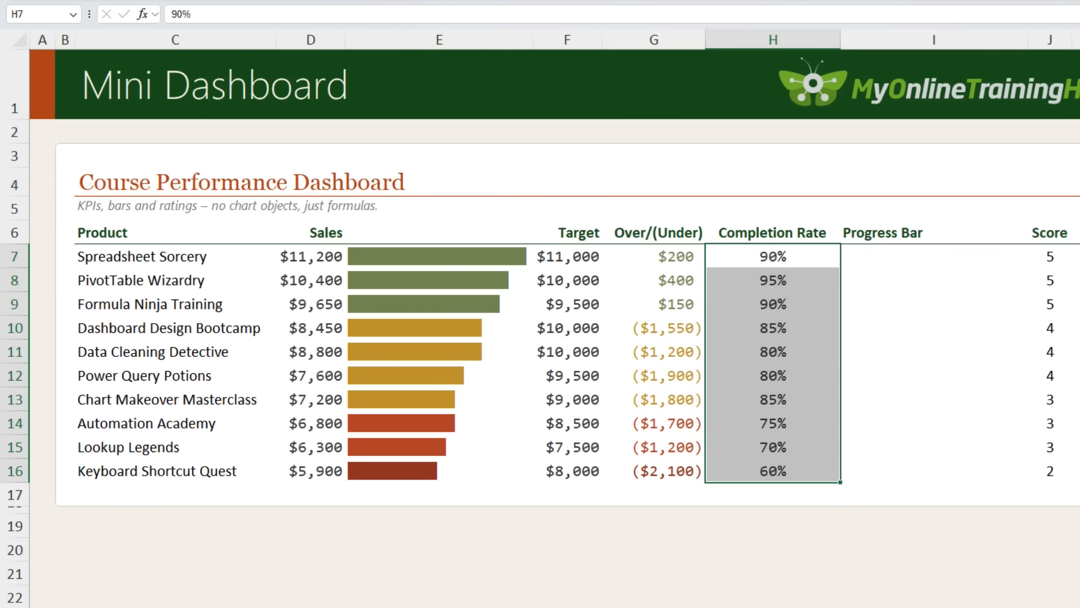
# In cell G4, insert the Medium Shade block symbol after the Full Block character
pyautogui.click(678, 187)
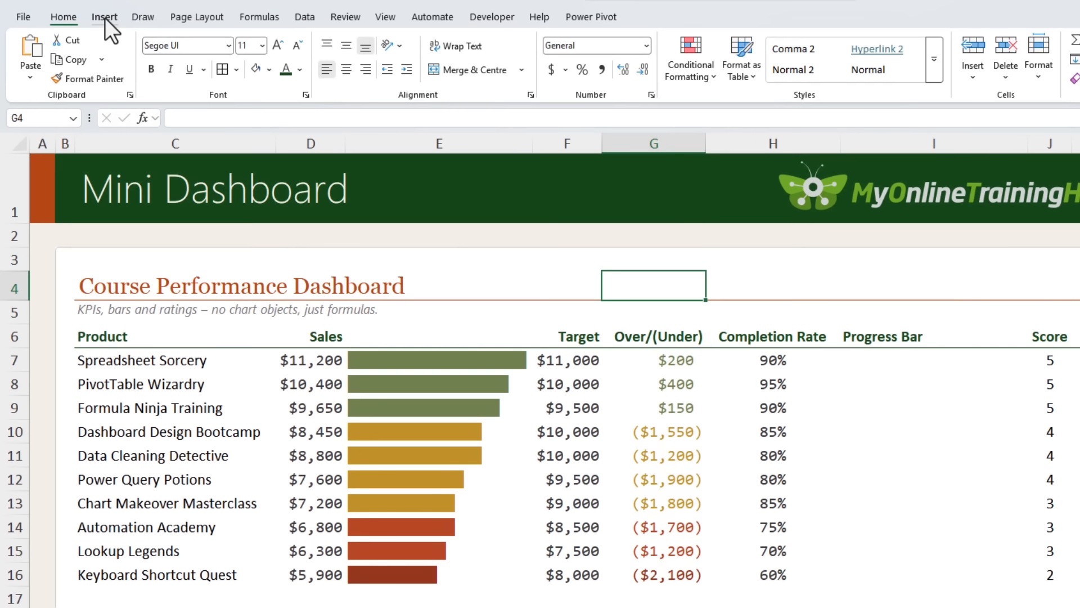
pyautogui.click(105, 17)
pyautogui.click(903, 80)
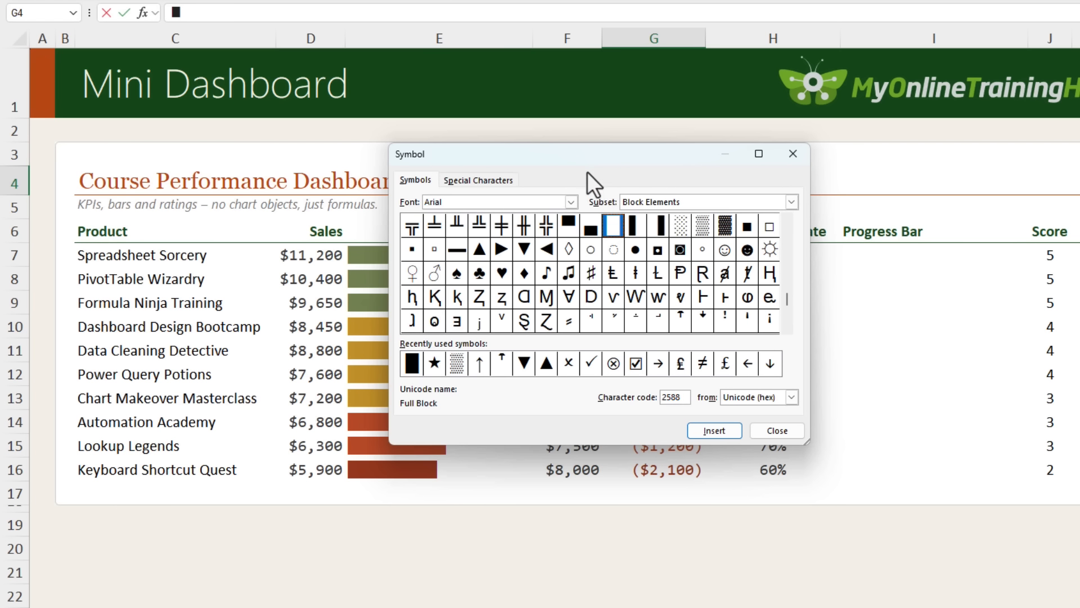
pyautogui.moveTo(579, 157); pyautogui.dragTo(503, 241)
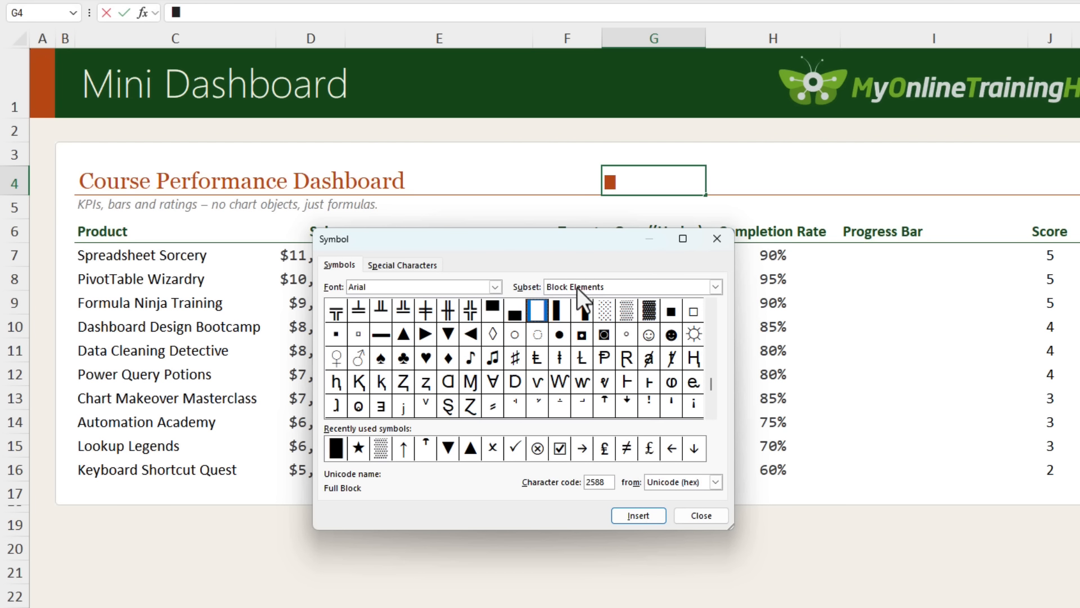
pyautogui.click(624, 313)
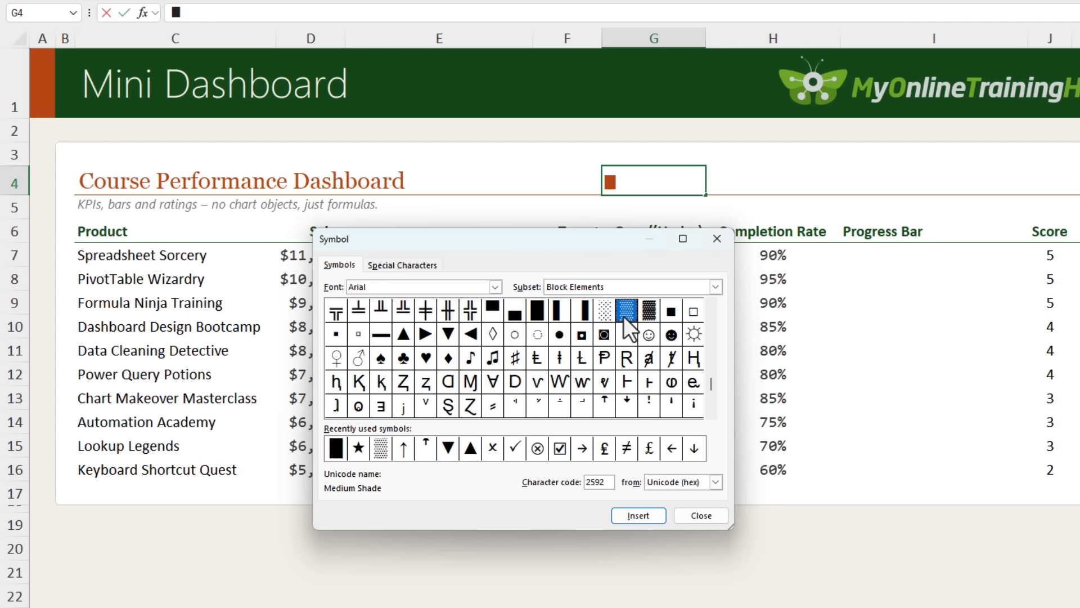
pyautogui.doubleClick(624, 315)
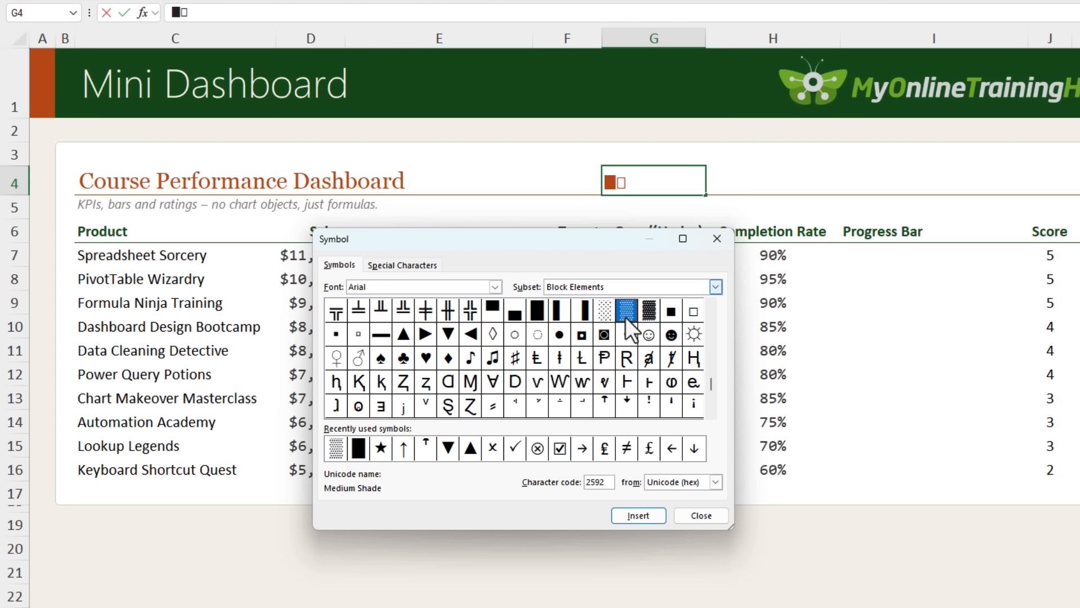
pyautogui.click(688, 516)
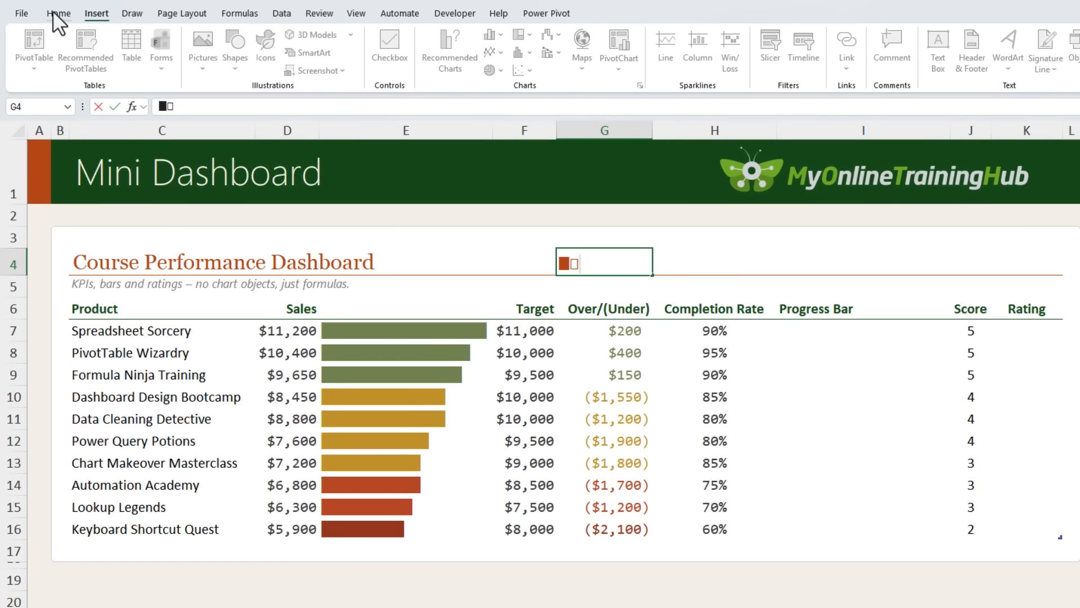
pyautogui.click(57, 15)
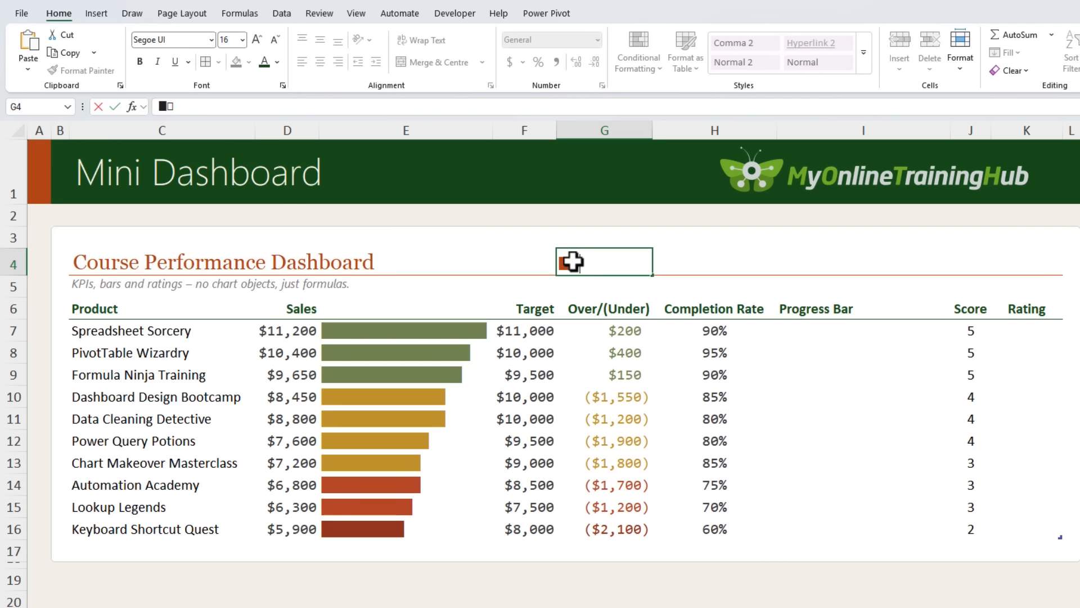
# Open the clipboard pane and copy the Full Block and Medium Shade symbols from G4 to it as separate items
pyautogui.click(120, 86)
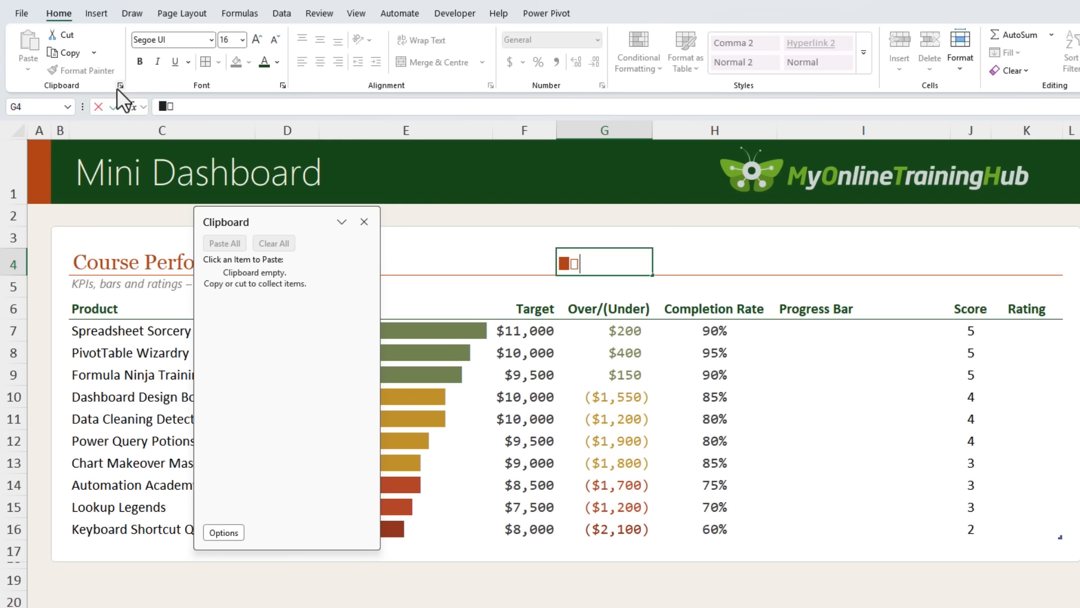
pyautogui.moveTo(570, 265); pyautogui.dragTo(559, 266)
pyautogui.hotkey('ctrl', 'c')
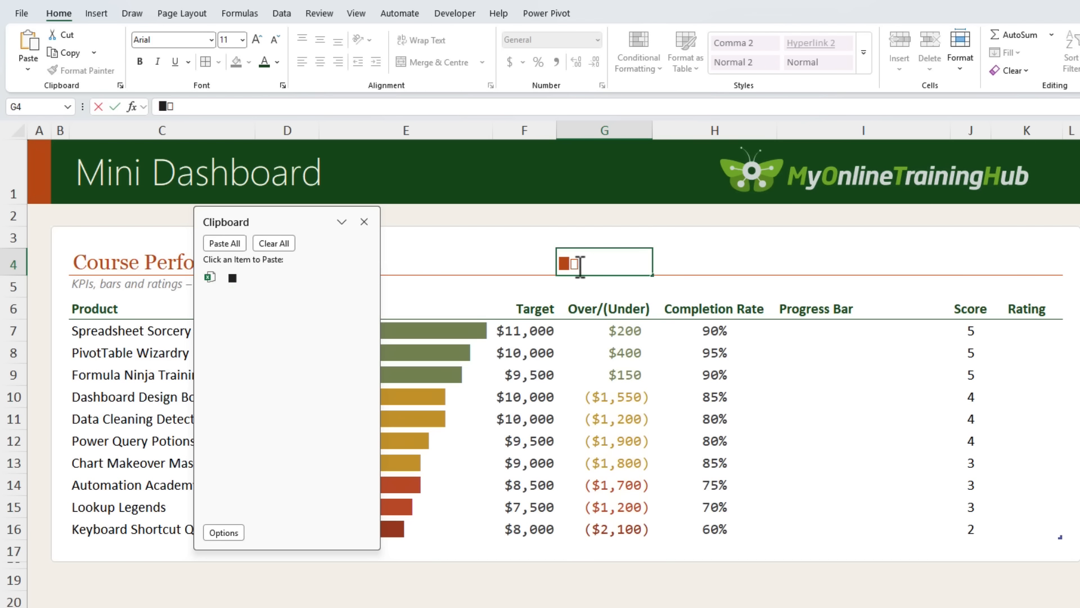
pyautogui.moveTo(580, 267); pyautogui.dragTo(571, 265)
pyautogui.hotkey('ctrl', 'c')
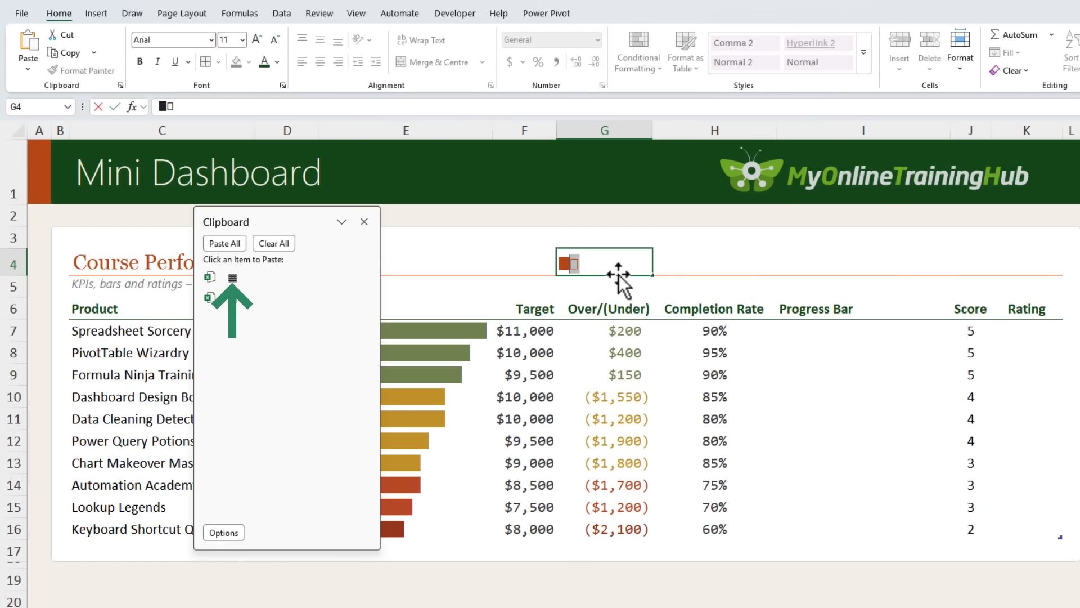
pyautogui.click(601, 265)
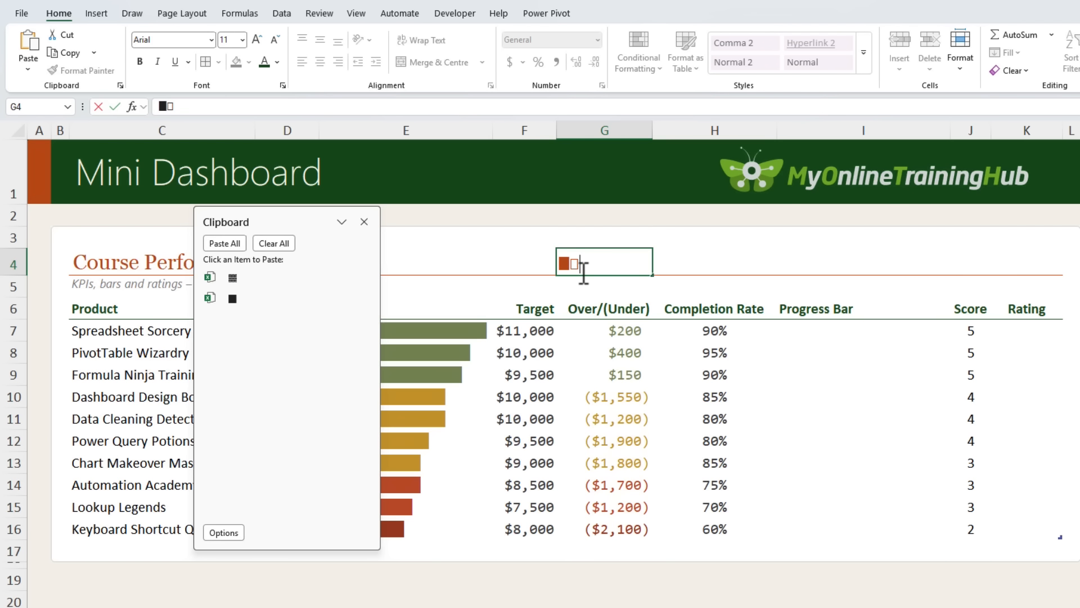
pyautogui.press('Escape')
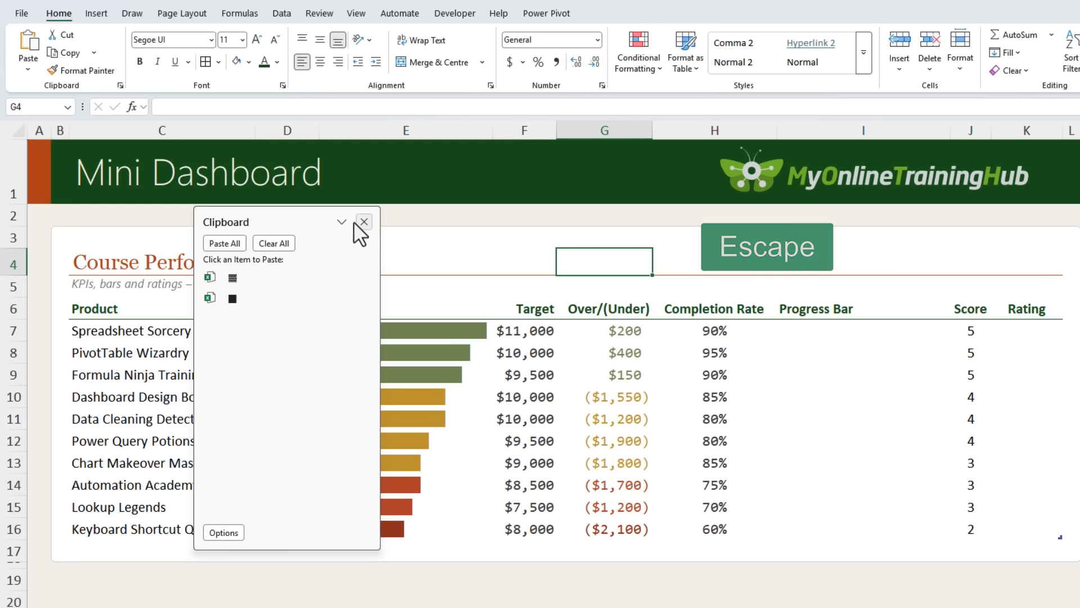
# In the Progress Bar cell I7, start a LET formula defining width as 20
pyautogui.moveTo(299, 225); pyautogui.dragTo(575, 276)
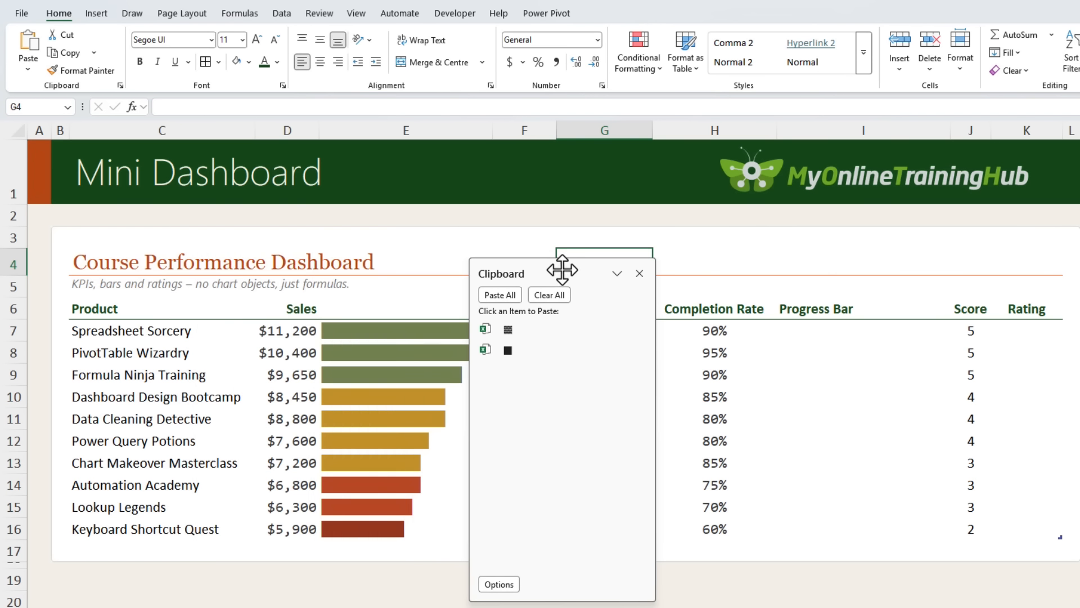
pyautogui.click(806, 333)
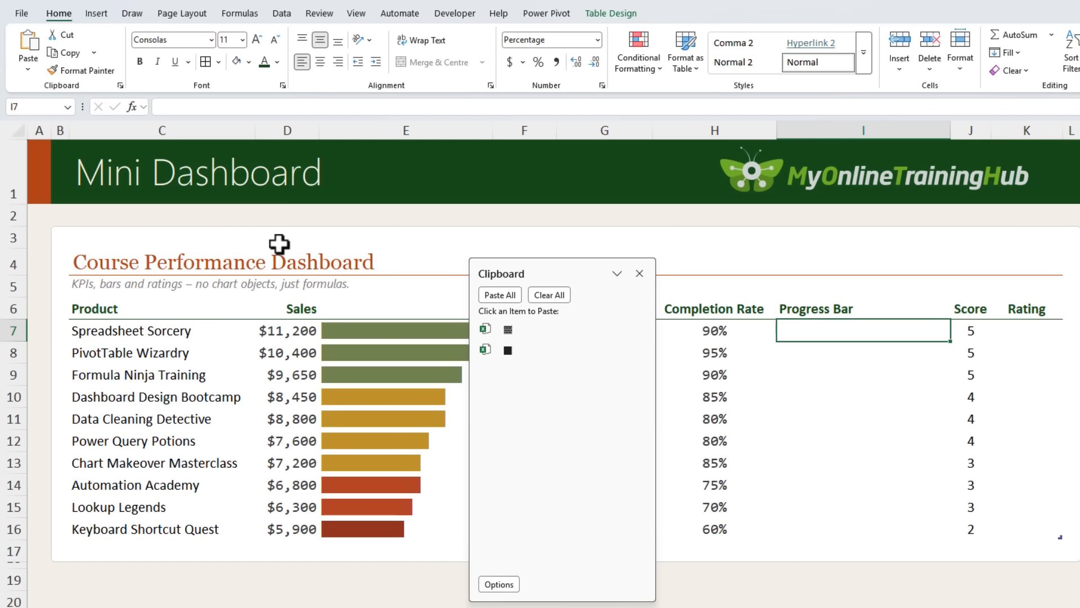
pyautogui.hotkey('ctrl', 'shift', 'u')
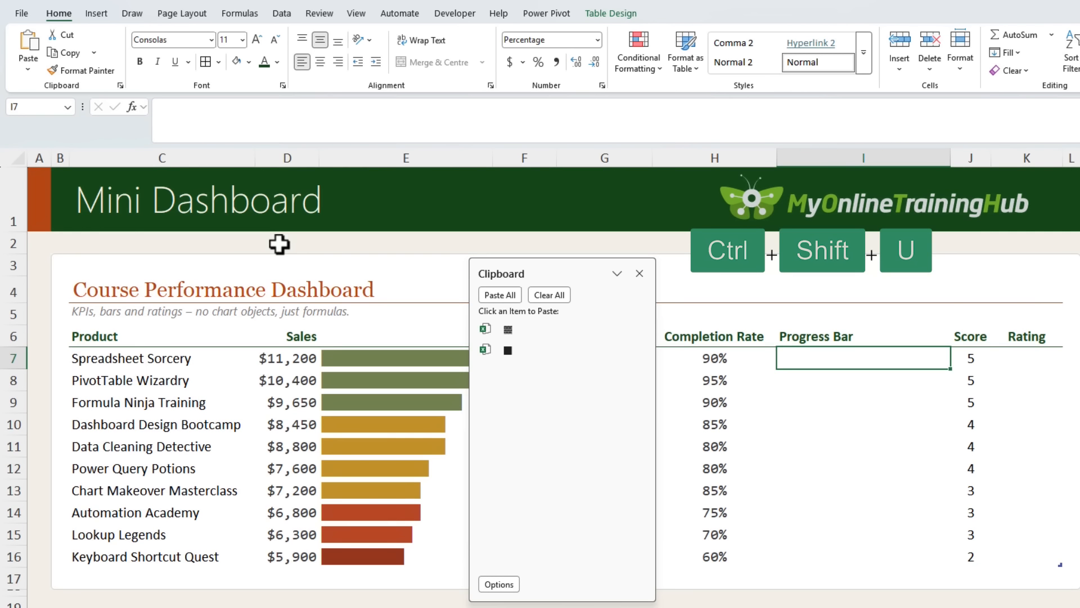
pyautogui.click(224, 111)
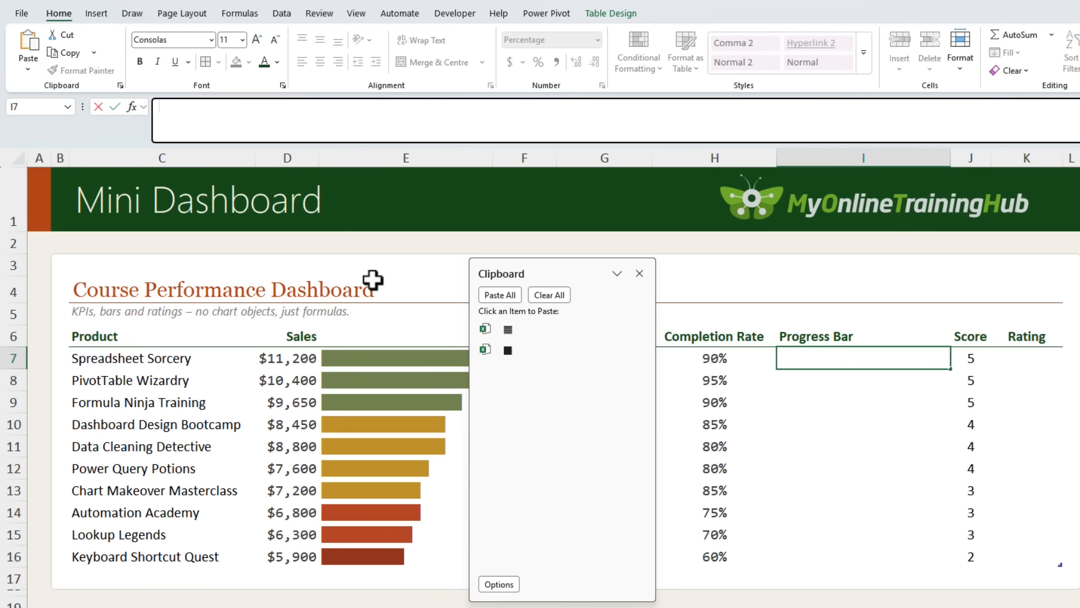
pyautogui.write('=let')
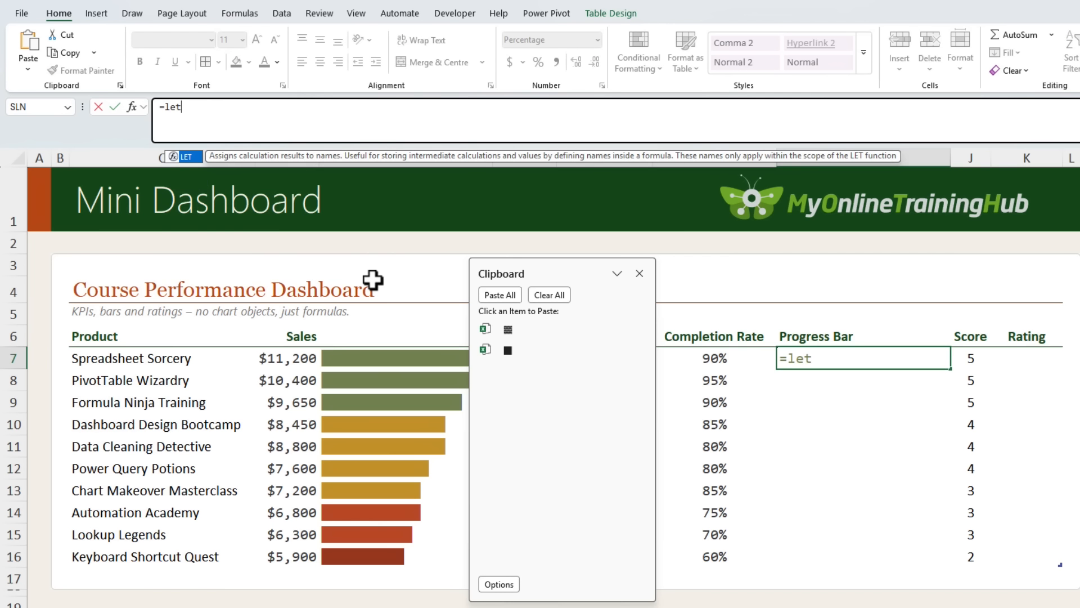
pyautogui.press('Tab')
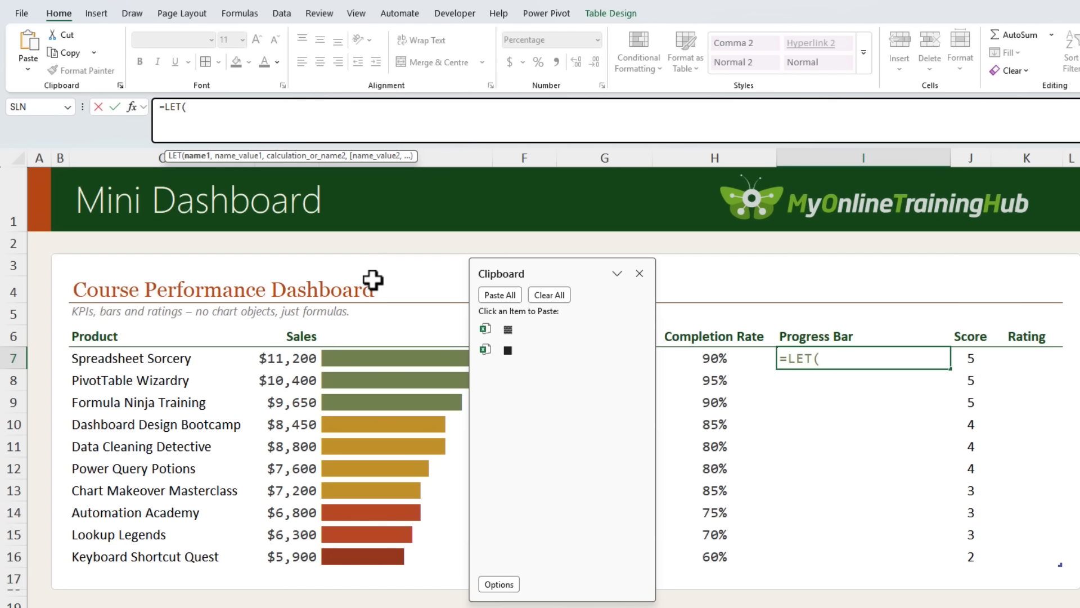
pyautogui.write('width,')
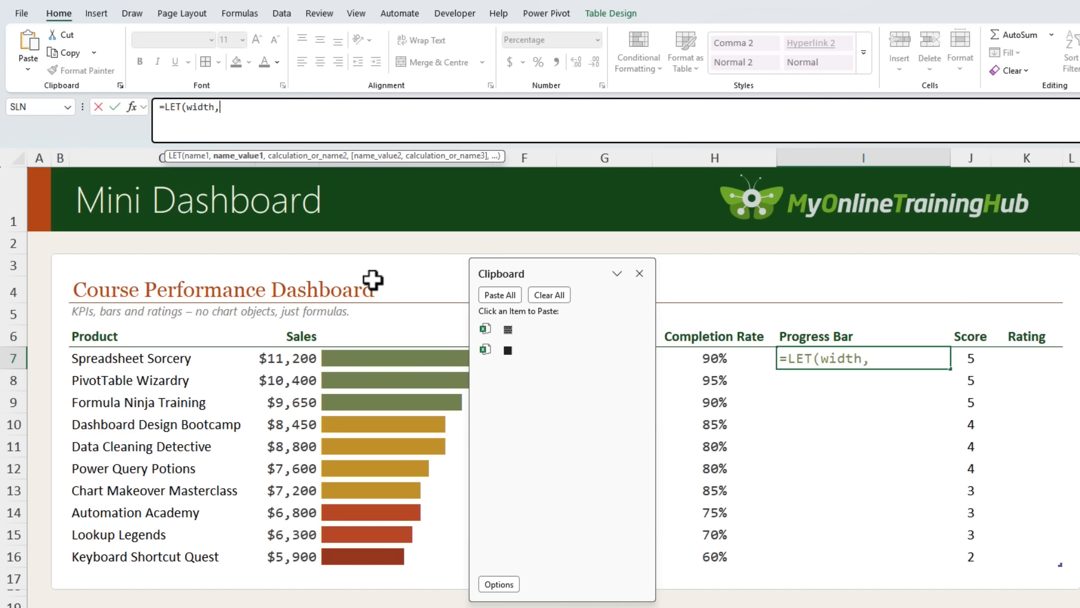
pyautogui.write('20,')
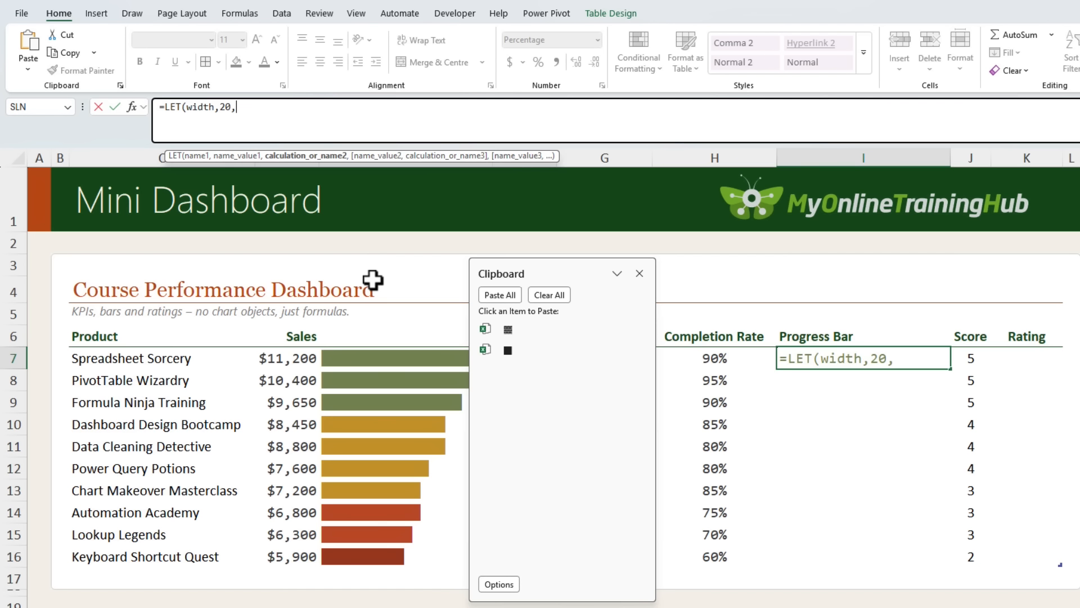
pyautogui.hotkey('alt', 'Return')
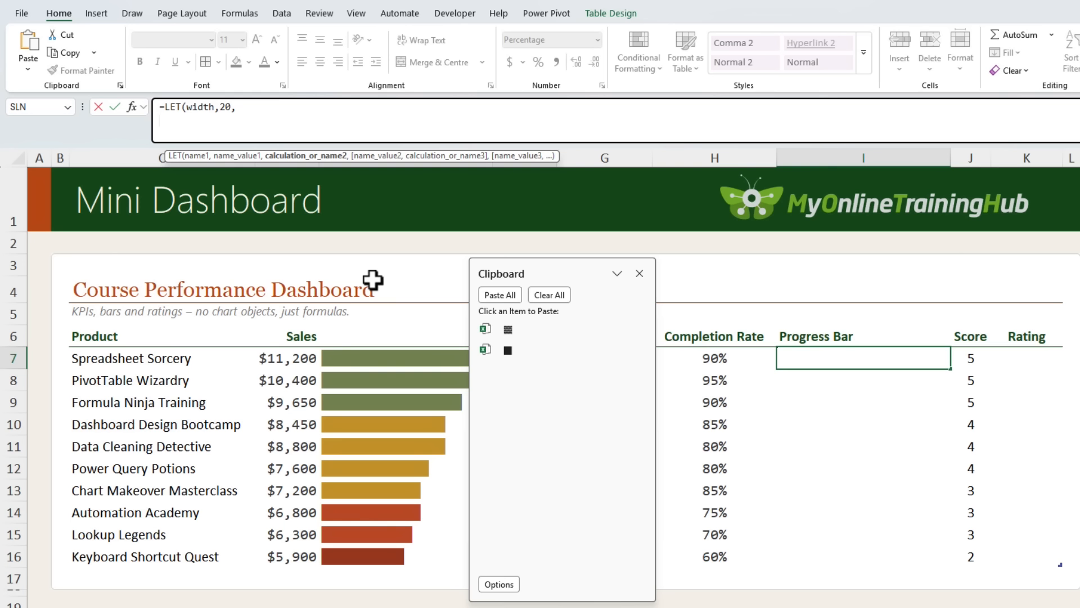
# Define filled in the LET as ROUND of the row's Completion Rate times width, to 0 digits
pyautogui.write('filled,')
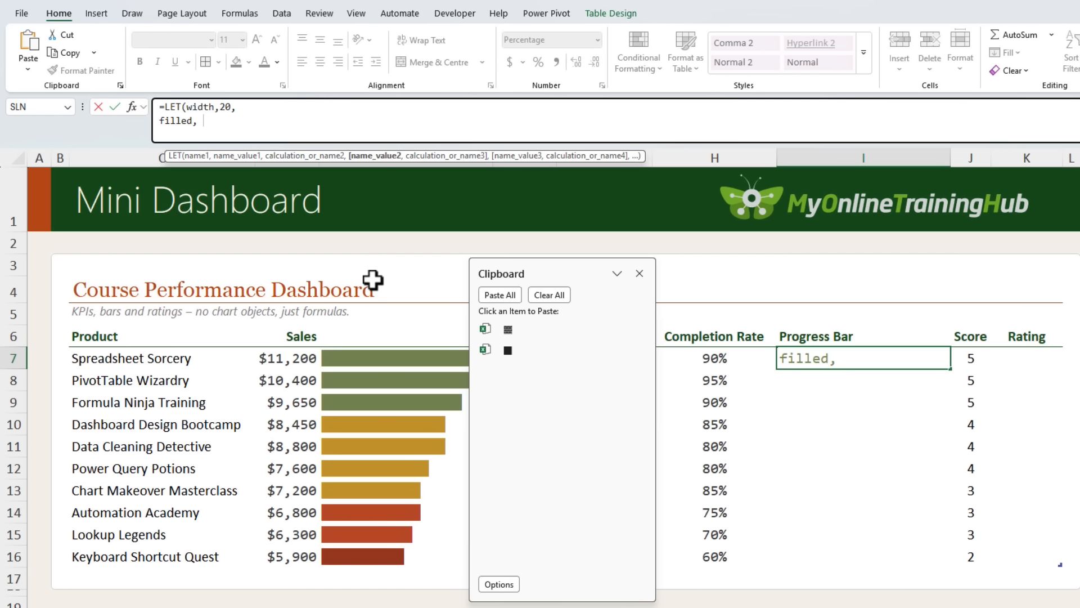
pyautogui.click(687, 360)
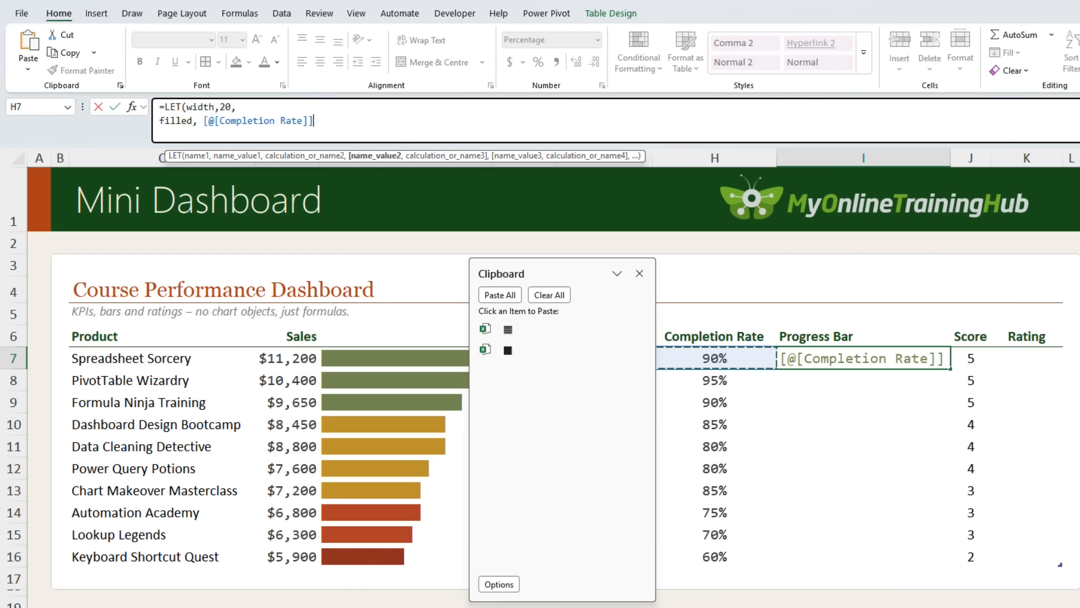
pyautogui.write('*')
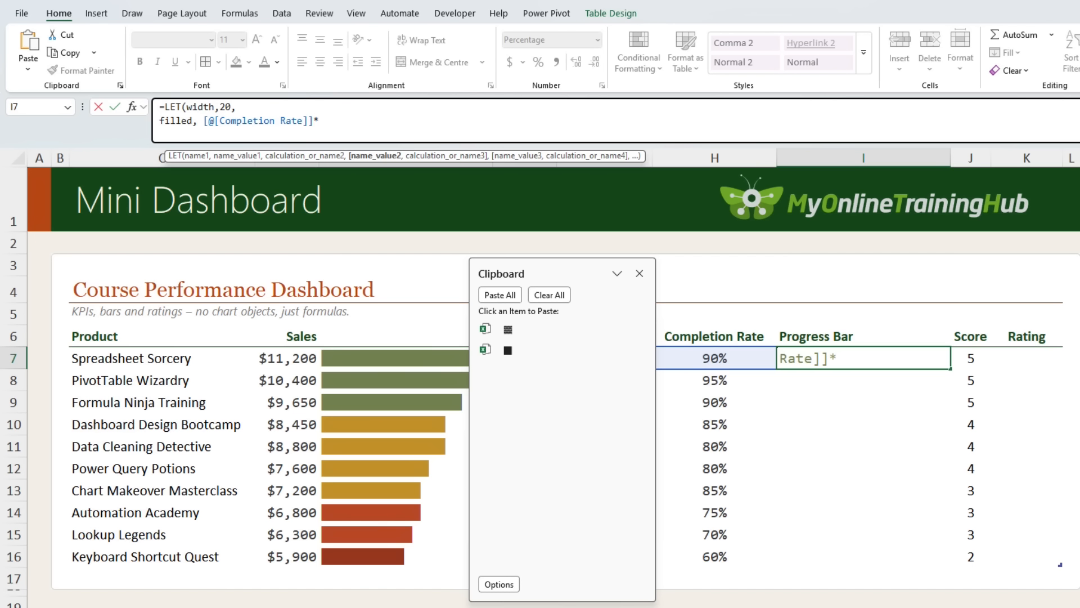
pyautogui.write('wid')
pyautogui.press('Tab')
pyautogui.click(203, 122)
pyautogui.write('rou')
pyautogui.press('Tab')
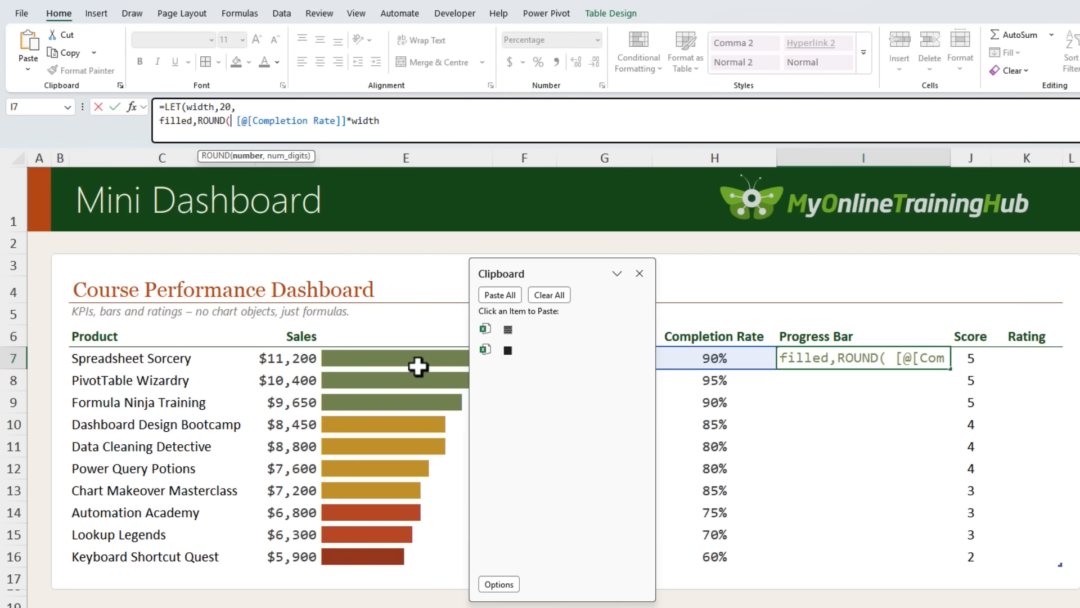
pyautogui.press('End')
pyautogui.write(',0')
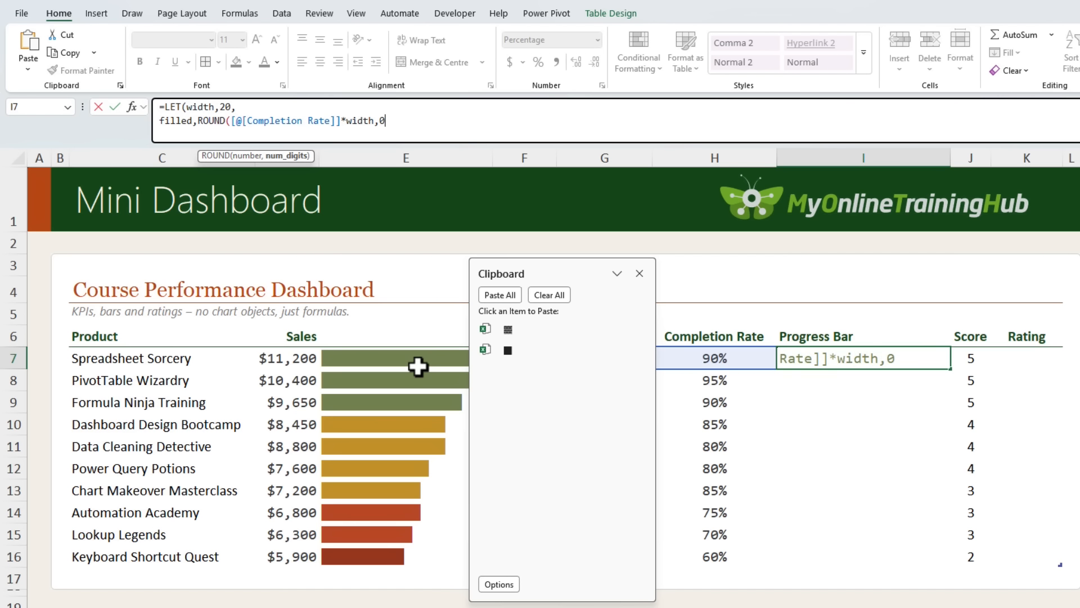
pyautogui.write(')')
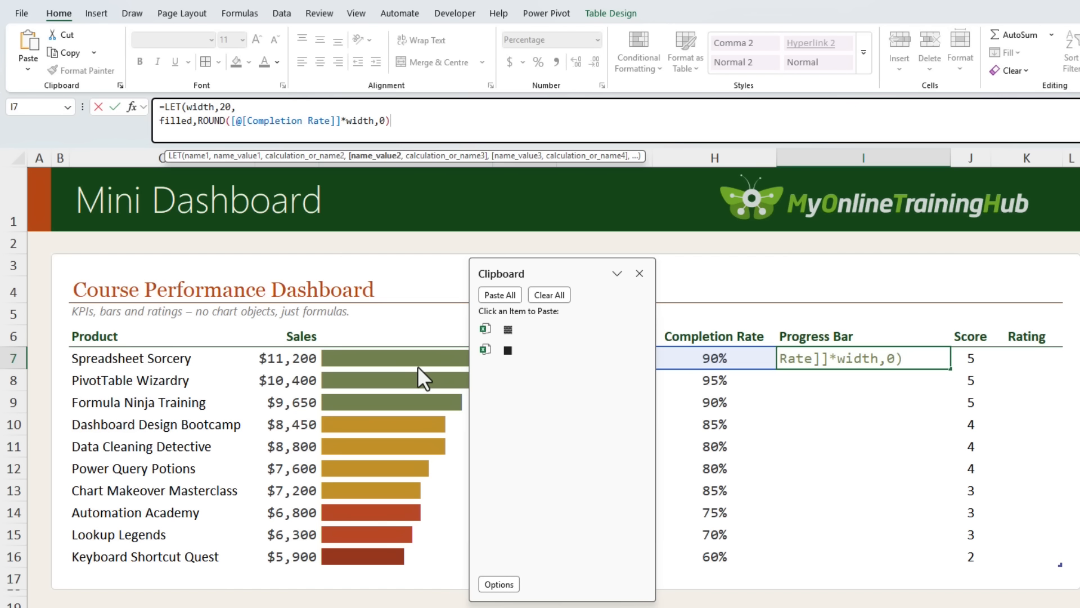
pyautogui.write(',')
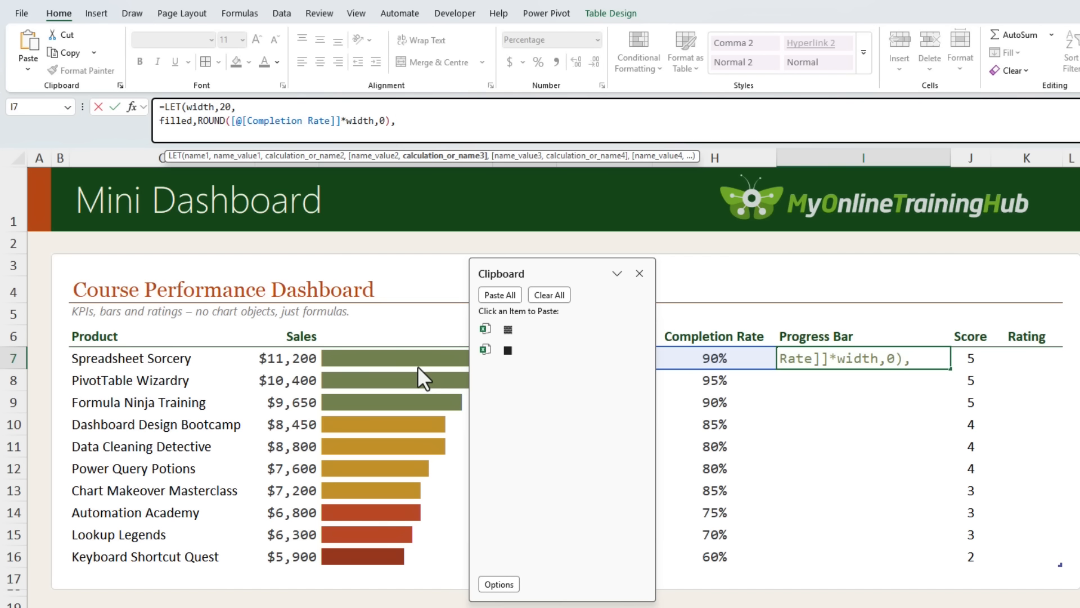
pyautogui.hotkey('alt', 'Return')
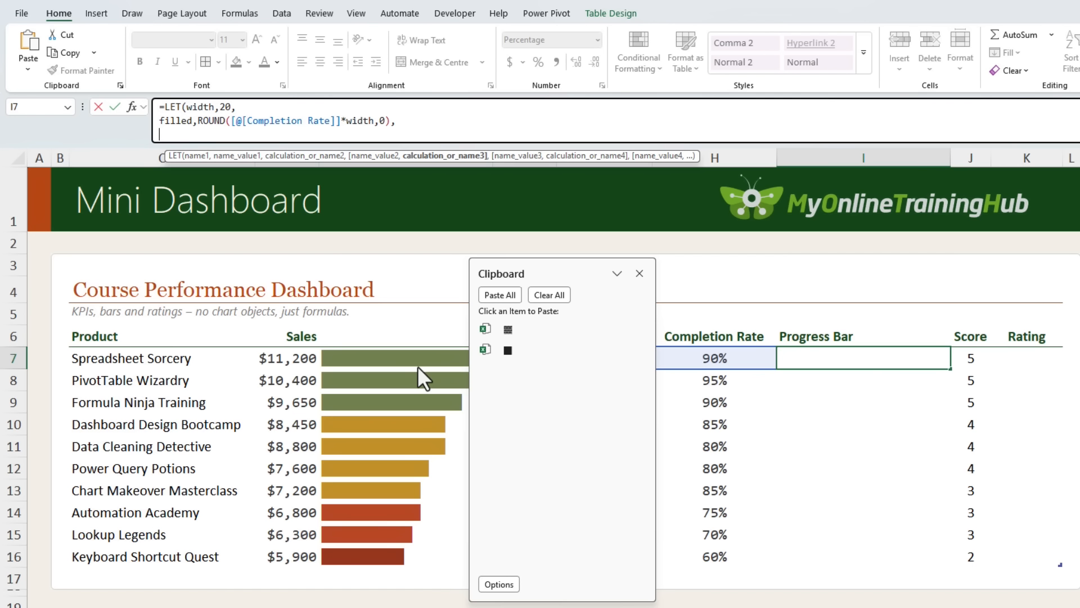
# Add a REPT that repeats the Full Block symbol from the clipboard filled times
pyautogui.write('rept')
pyautogui.press('Tab')
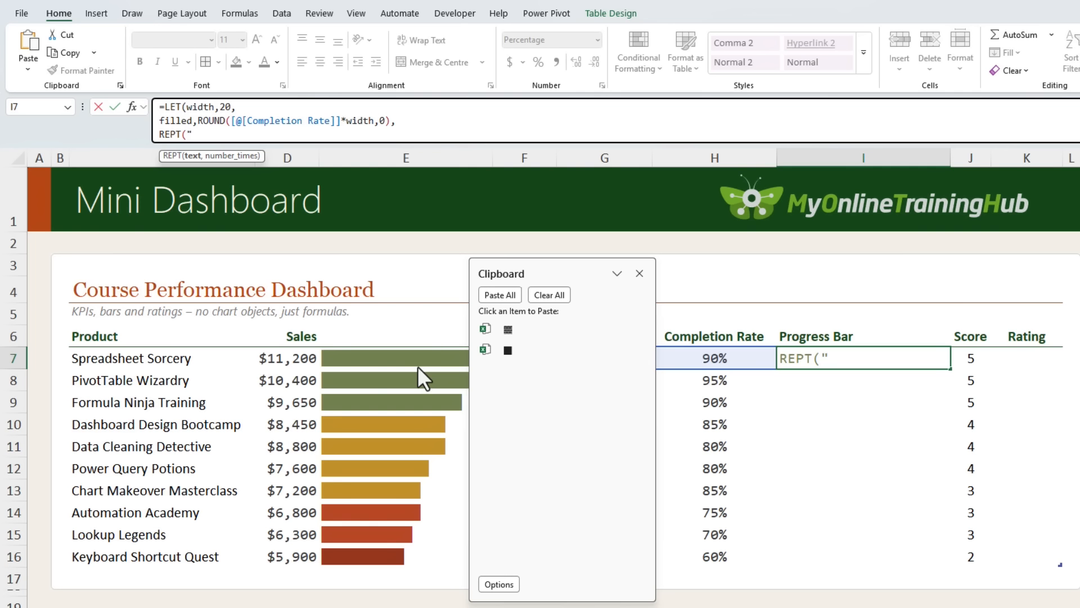
pyautogui.click(518, 350)
pyautogui.write(',')
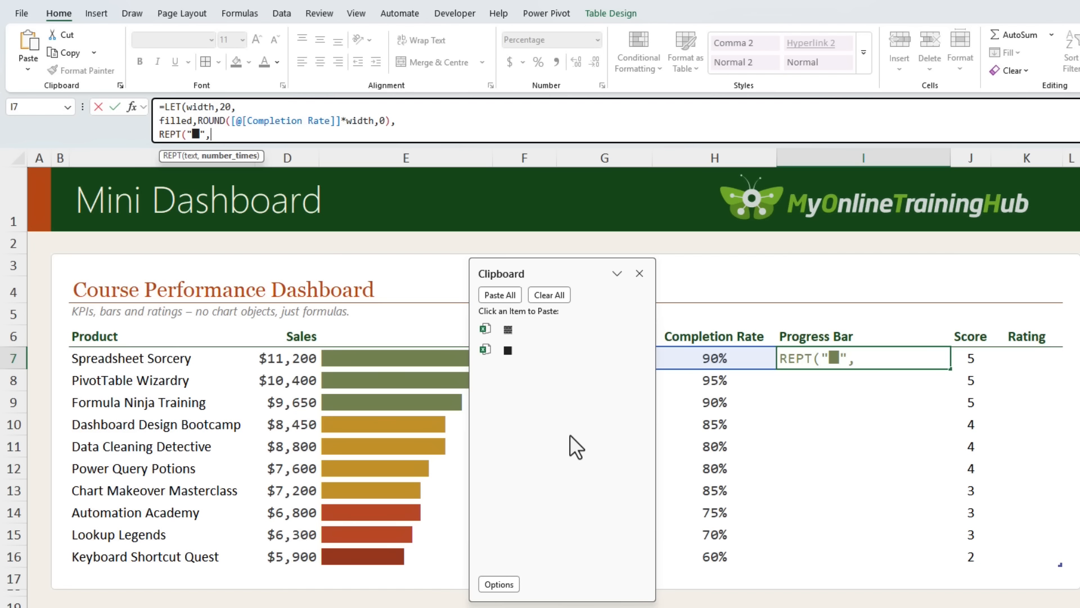
pyautogui.write('fill')
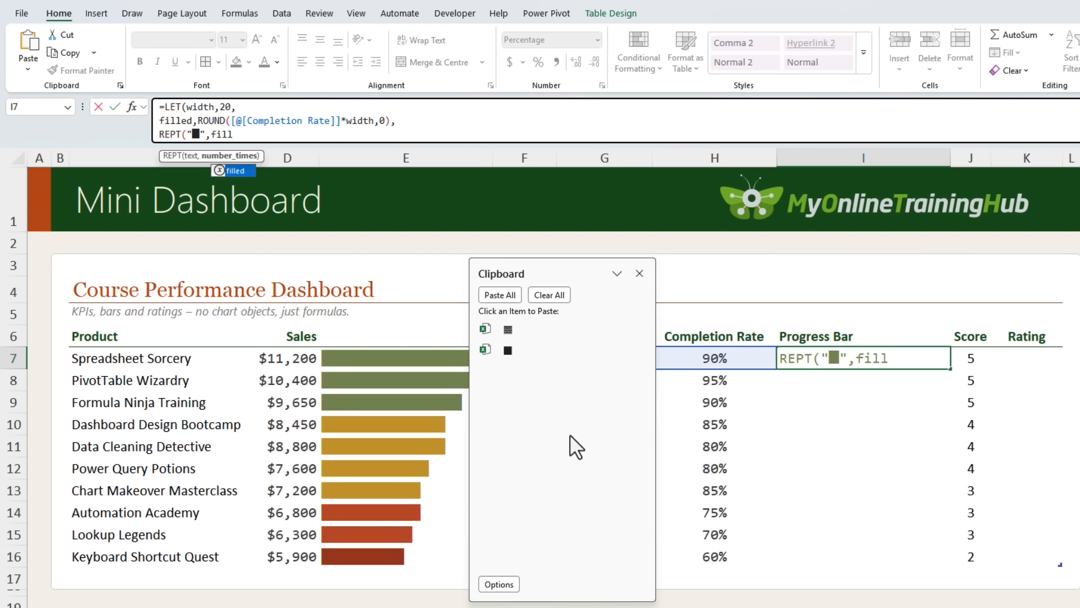
pyautogui.press('Tab')
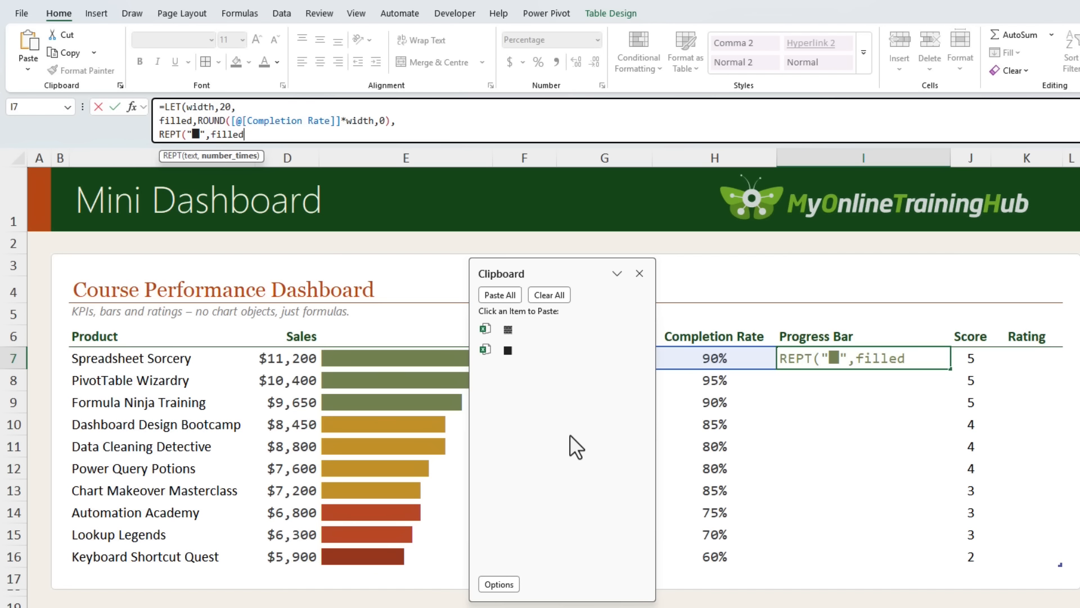
pyautogui.write(')')
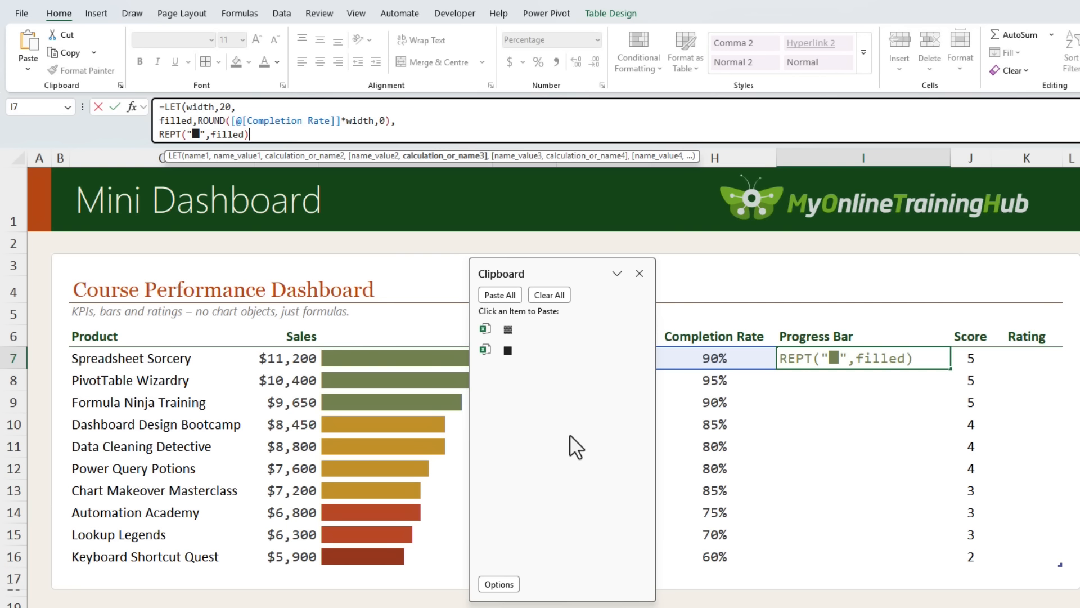
pyautogui.write('&REPT("')
# Append a REPT repeating the Medium Shade symbol width-filled times, close the LET and enter the formula
pyautogui.click(523, 329)
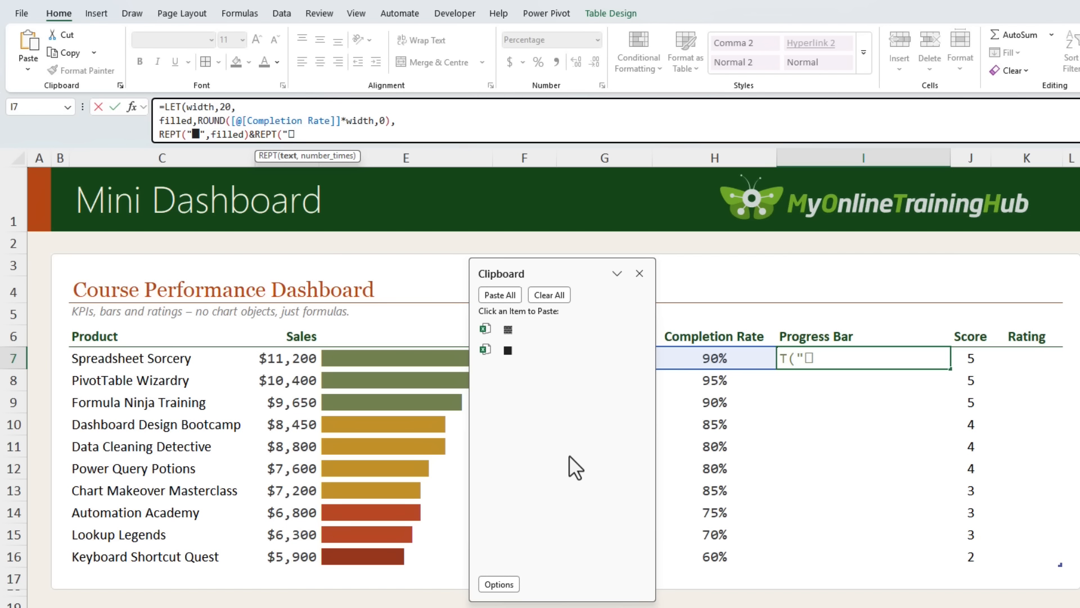
pyautogui.write('",width')
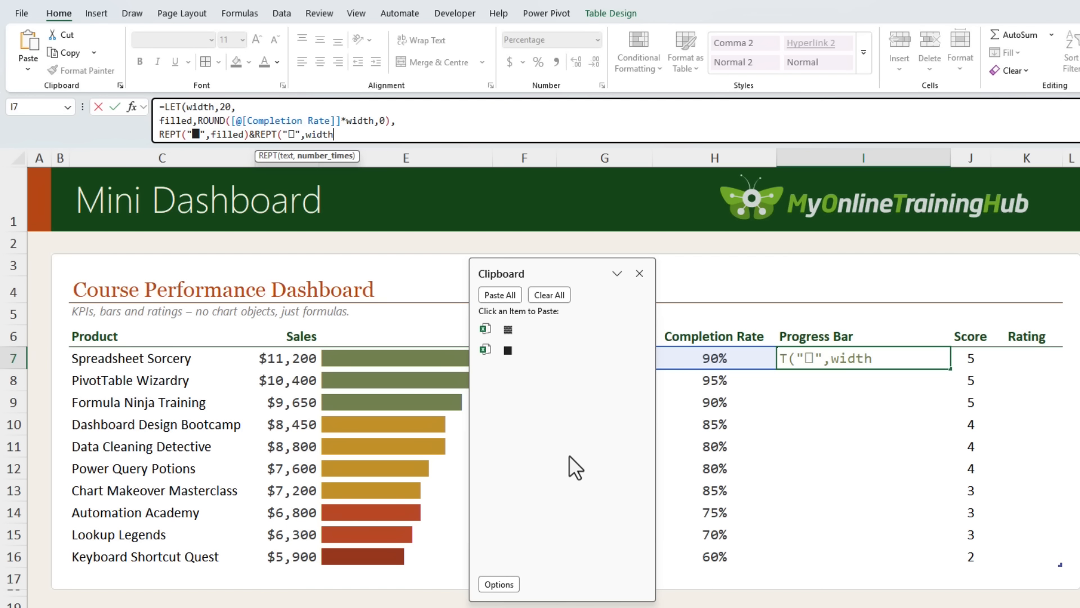
pyautogui.write('-filled)')
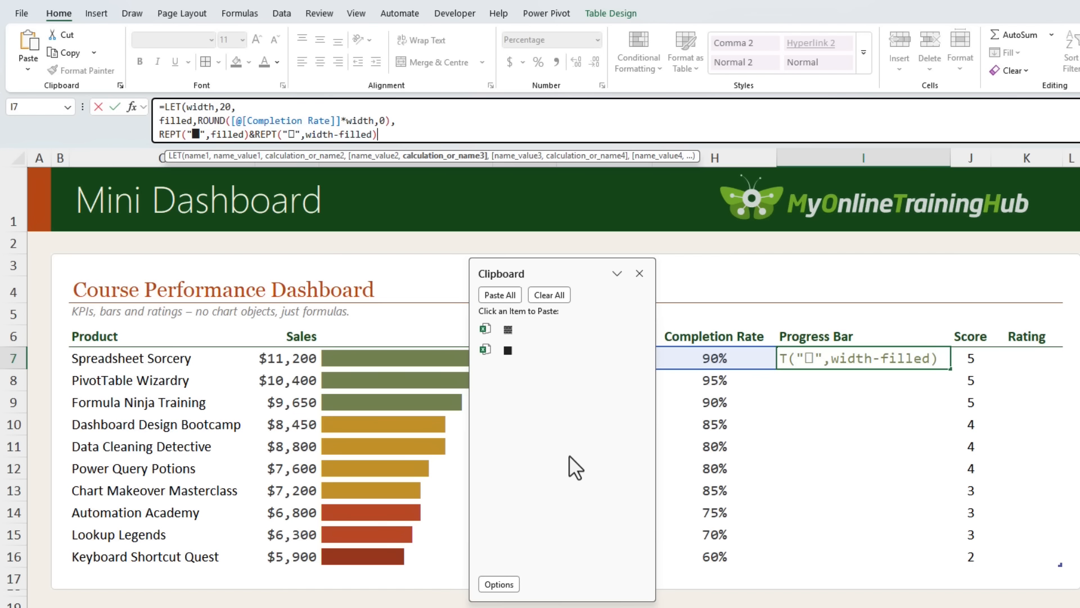
pyautogui.write(')')
pyautogui.press('Return')
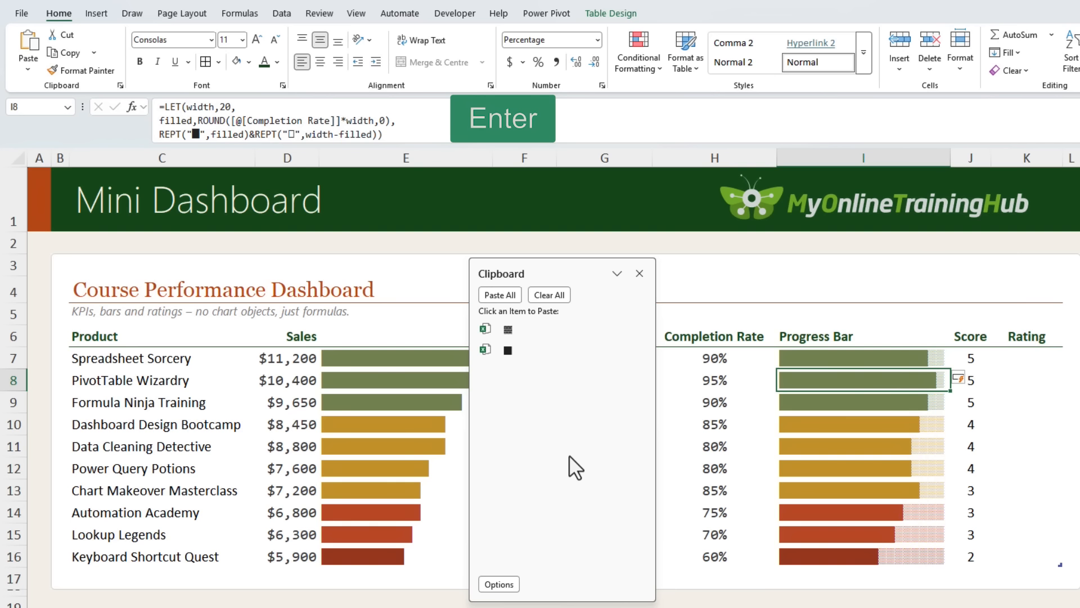
# Step through the Progress Bar cells to review the generated bars
pyautogui.press('Down')
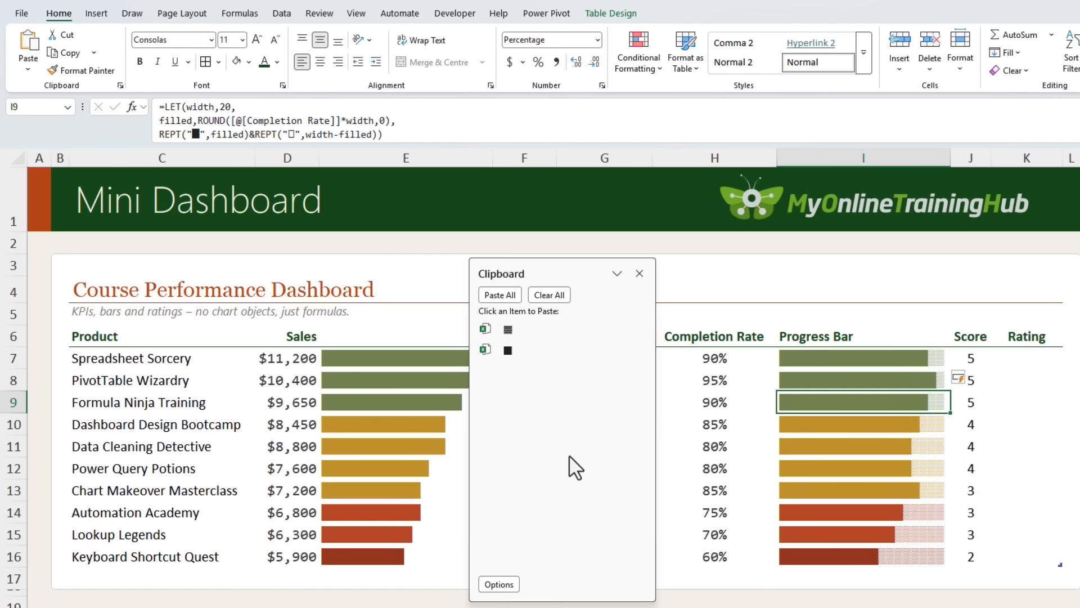
pyautogui.press('Down')
pyautogui.press('Down')
pyautogui.press('Down')
pyautogui.press('Down')
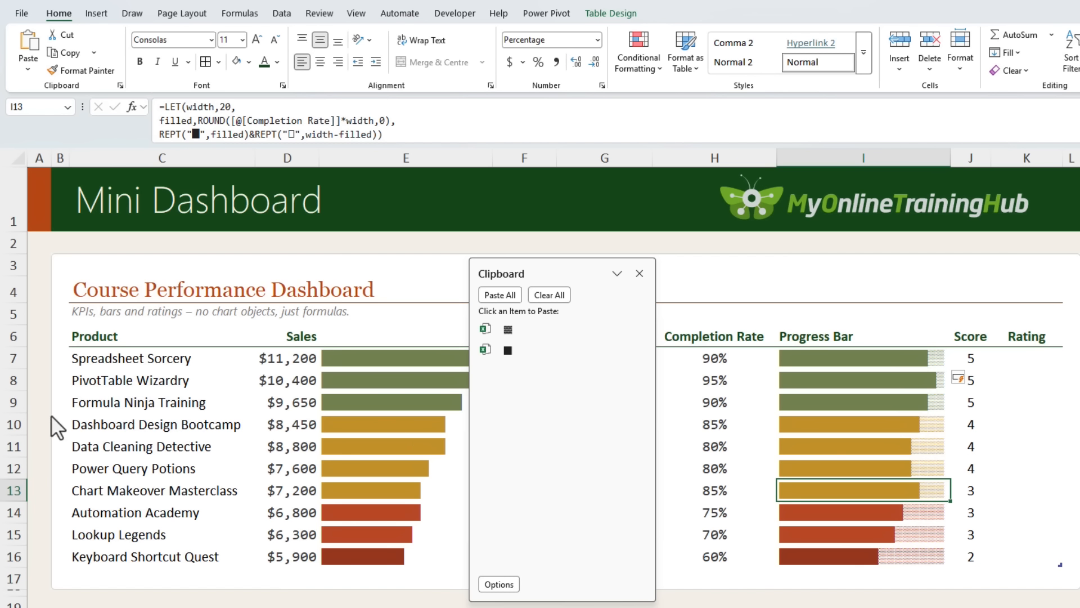
pyautogui.press('Up')
pyautogui.press('Up')
pyautogui.press('Up')
pyautogui.press('Up')
pyautogui.press('Up')
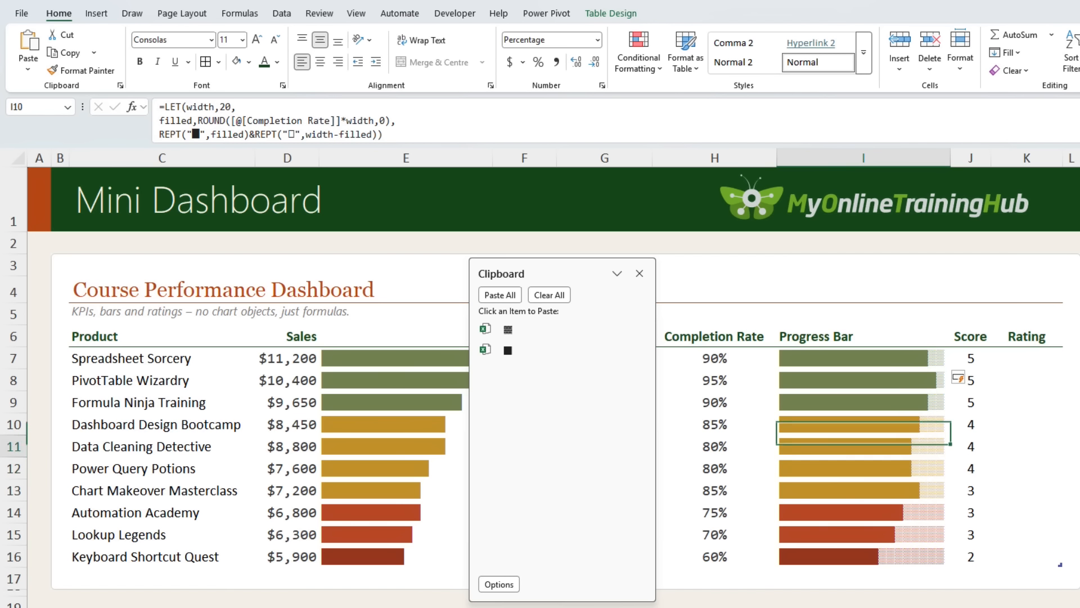
pyautogui.click(227, 106)
pyautogui.doubleClick(226, 106)
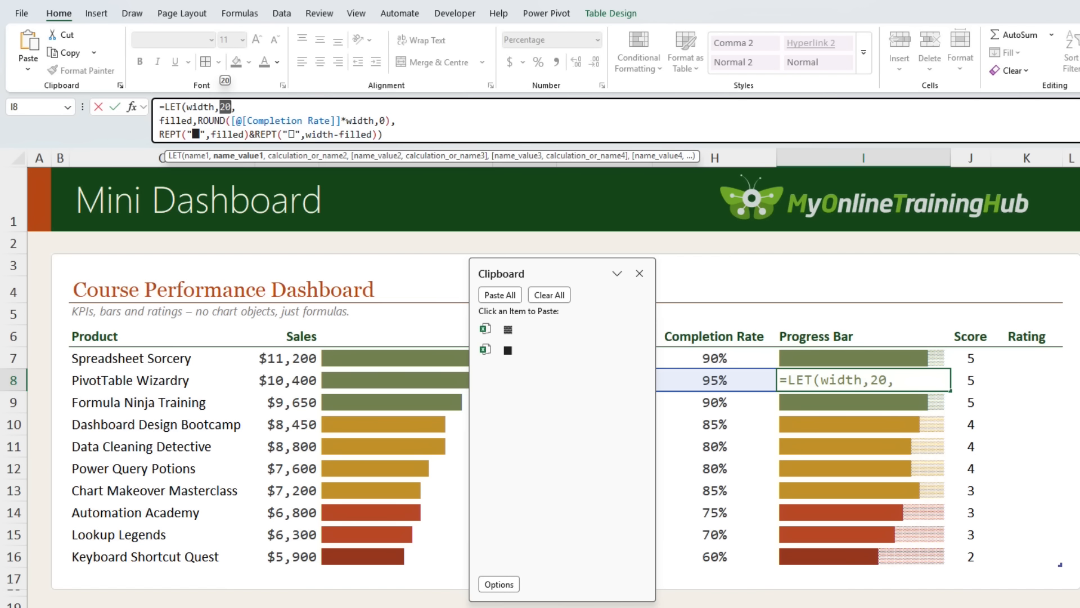
pyautogui.hotkey('ctrl', 'Return')
# Set Spreadsheet Sorcery's completion rate to 93%
pyautogui.click(700, 362)
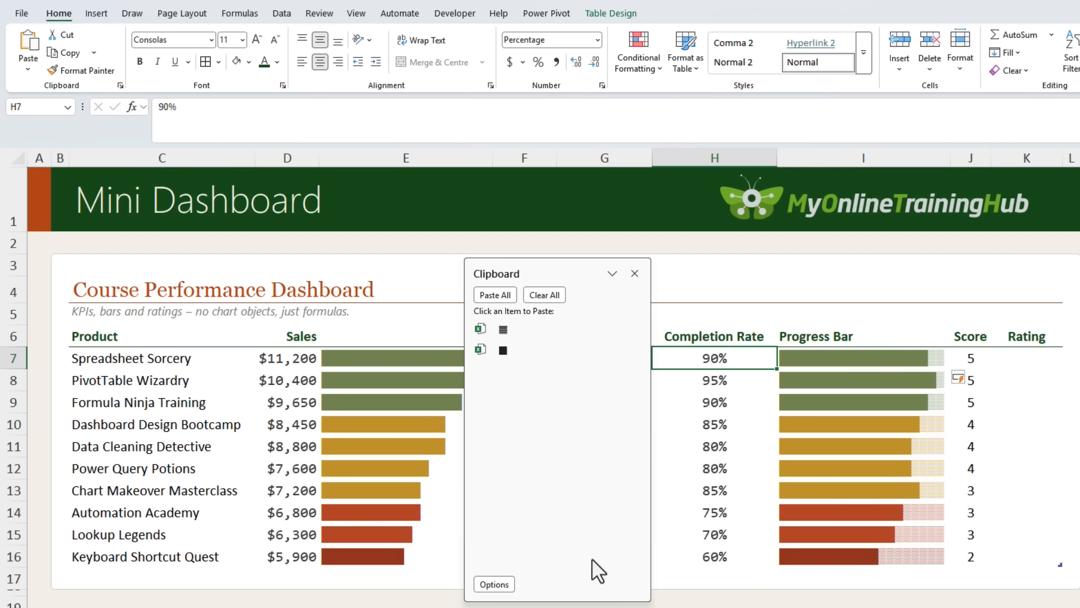
pyautogui.press('F2')
pyautogui.press('Return')
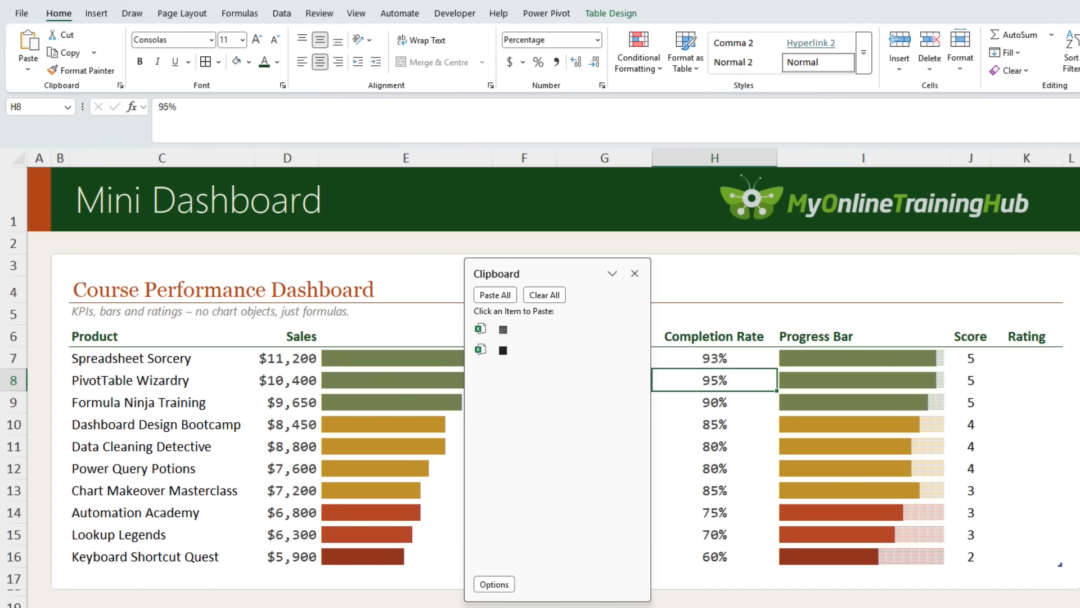
# In I7's formula, change width to 50 and replace the Full Block symbol with a pipe character
pyautogui.press('Up')
pyautogui.press('Right')
pyautogui.click(229, 107)
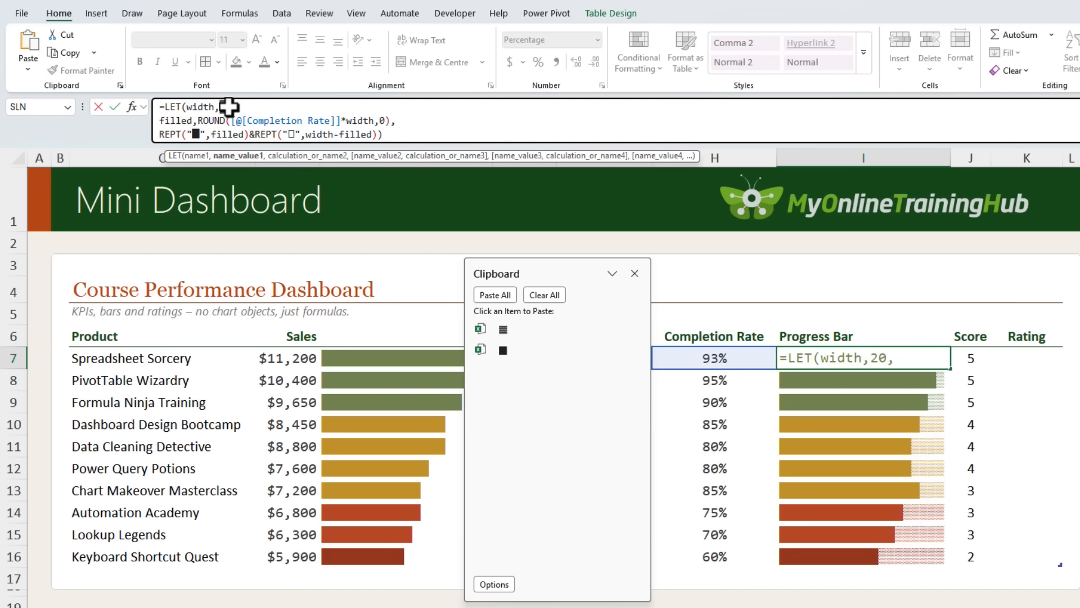
pyautogui.write('5')
pyautogui.doubleClick(196, 134)
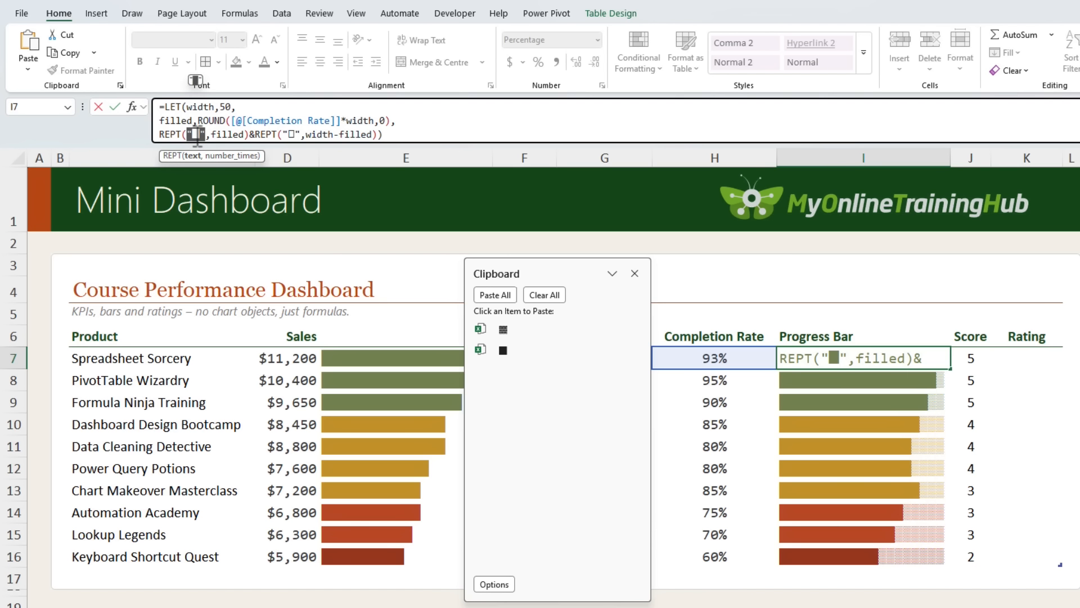
pyautogui.press('BackSpace')
pyautogui.write('|')
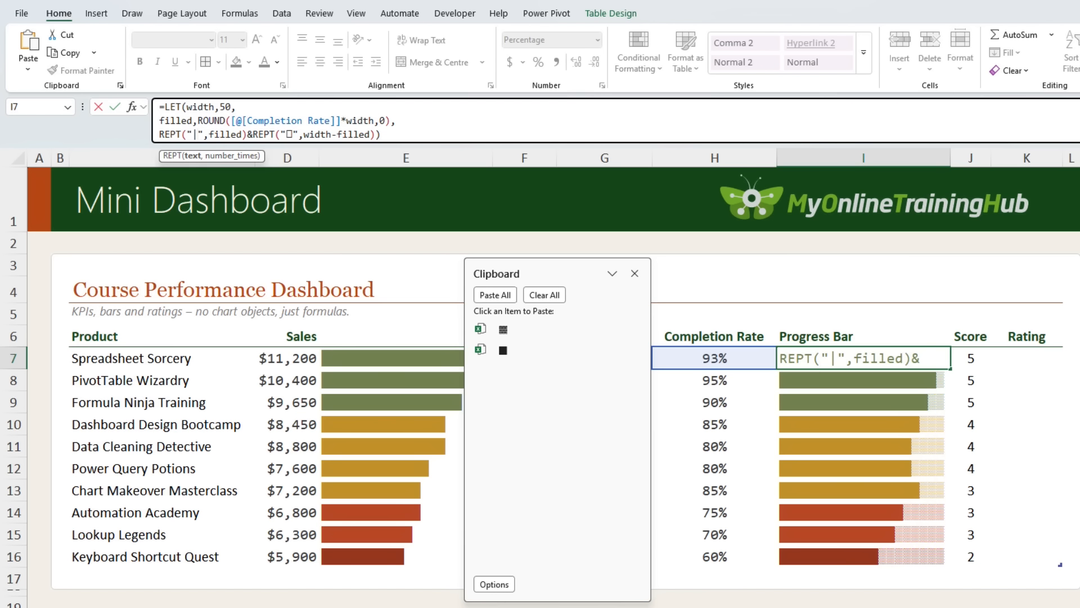